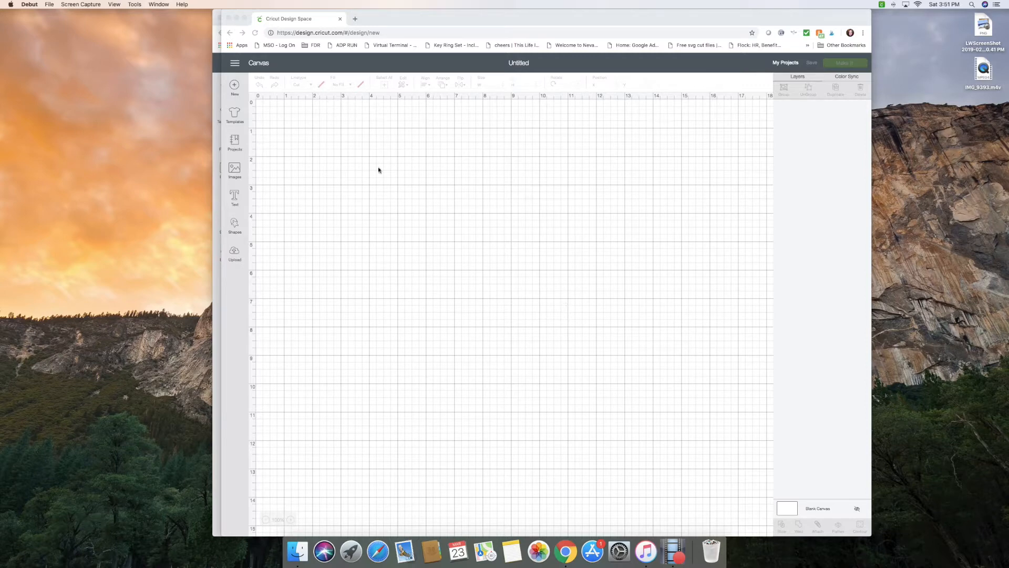
Step: Search the image library for "gate"
click(234, 172)
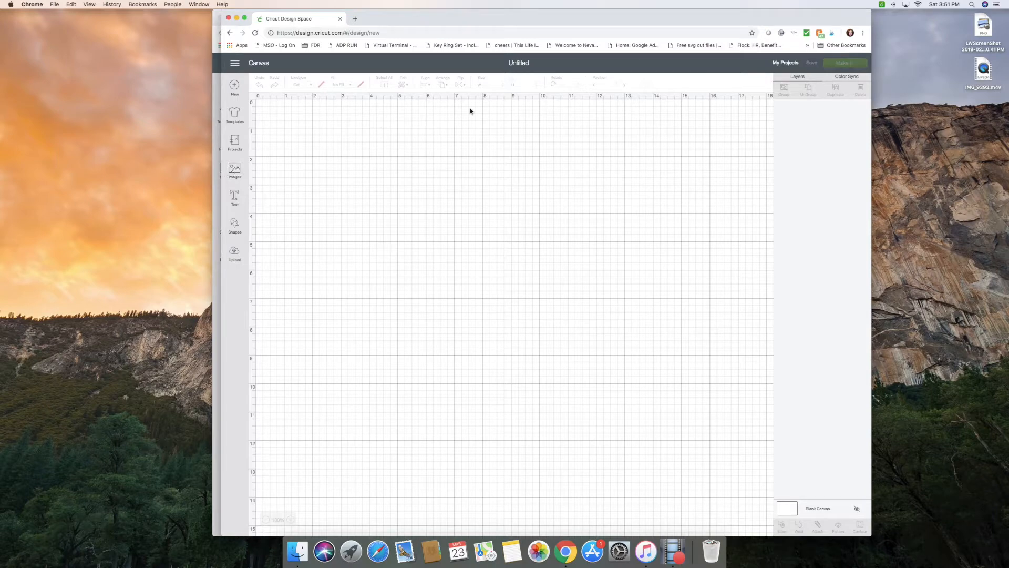
mouse_move(407, 19)
mouse_down()
mouse_move(526, 38)
mouse_move(404, 24)
mouse_up()
click(231, 169)
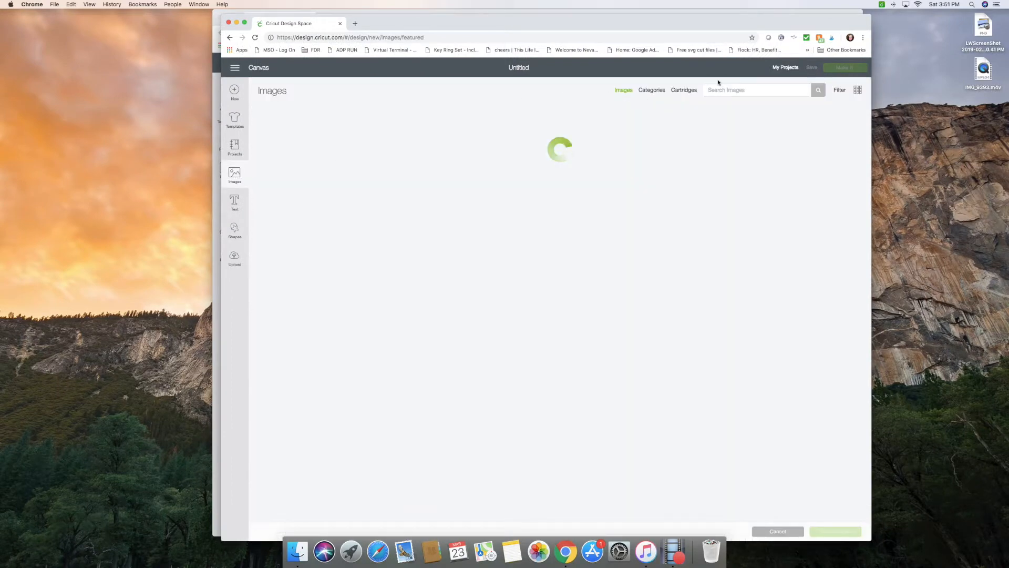
click(720, 89)
text(g)
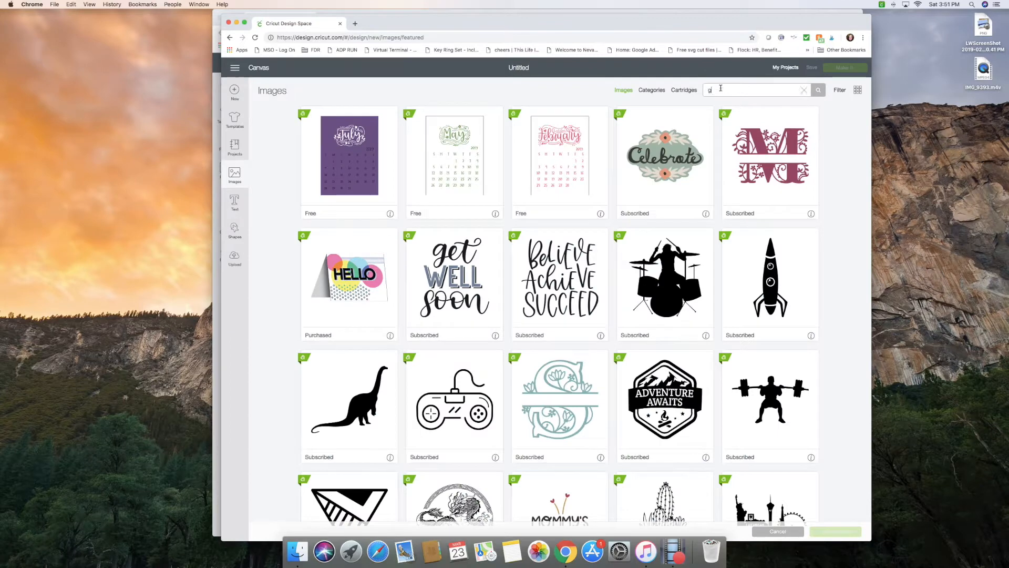
text(ate)
click(818, 93)
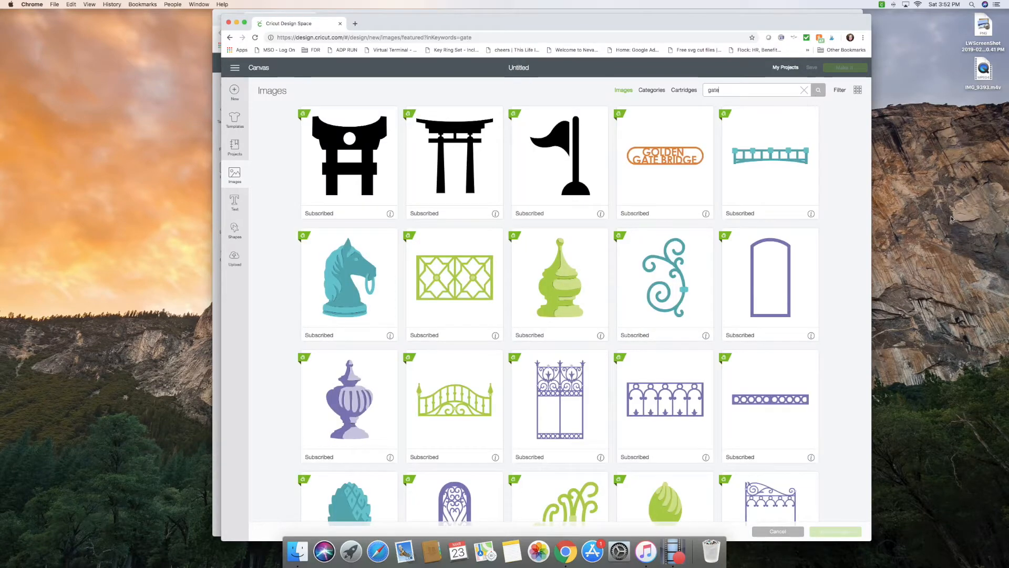
Step: Select the red Gate card-and-envelope image from the gate search results
scroll(828, 258, down, 10)
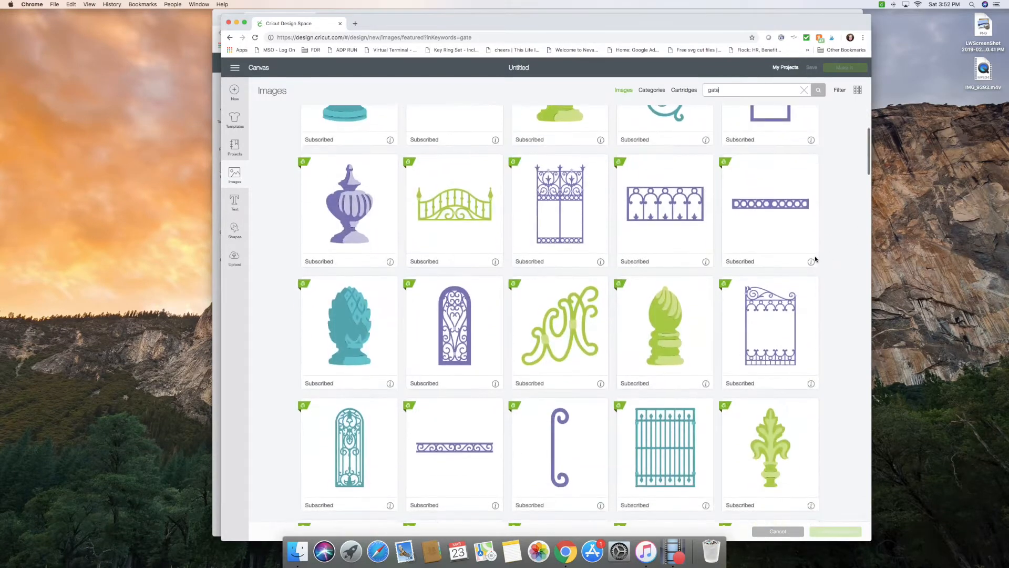
scroll(815, 259, down, 10)
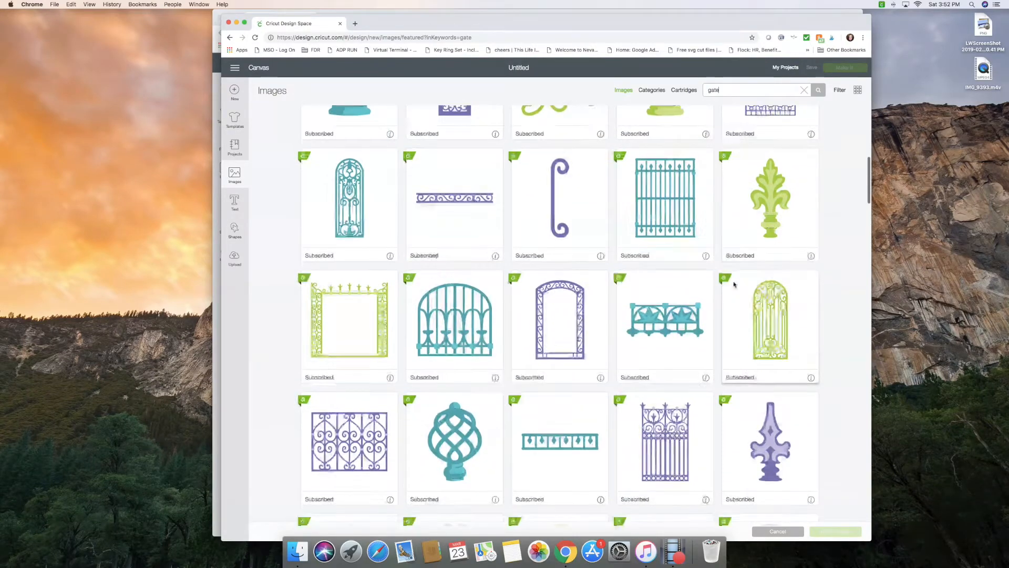
scroll(735, 285, down, 10)
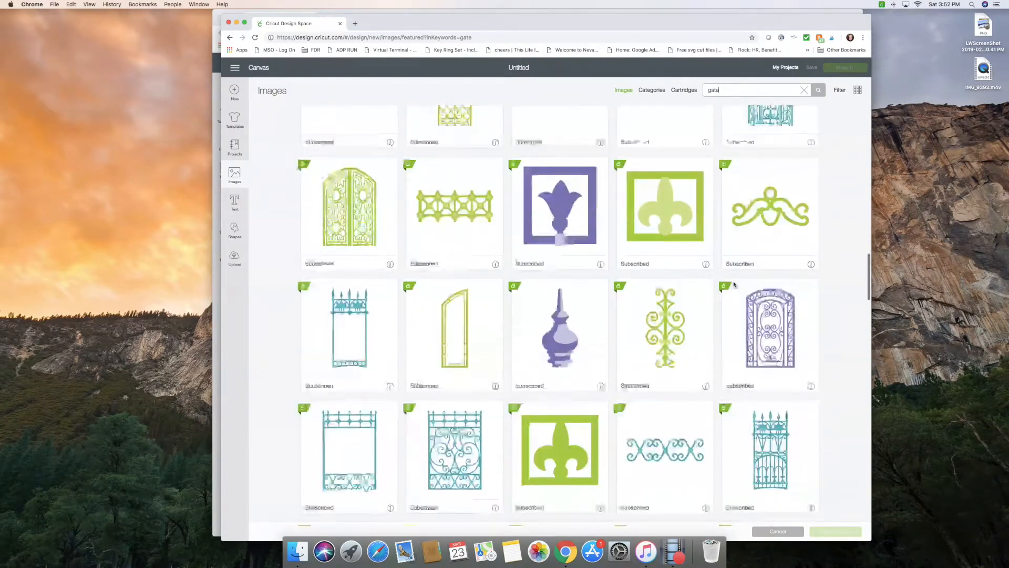
scroll(734, 285, down, 10)
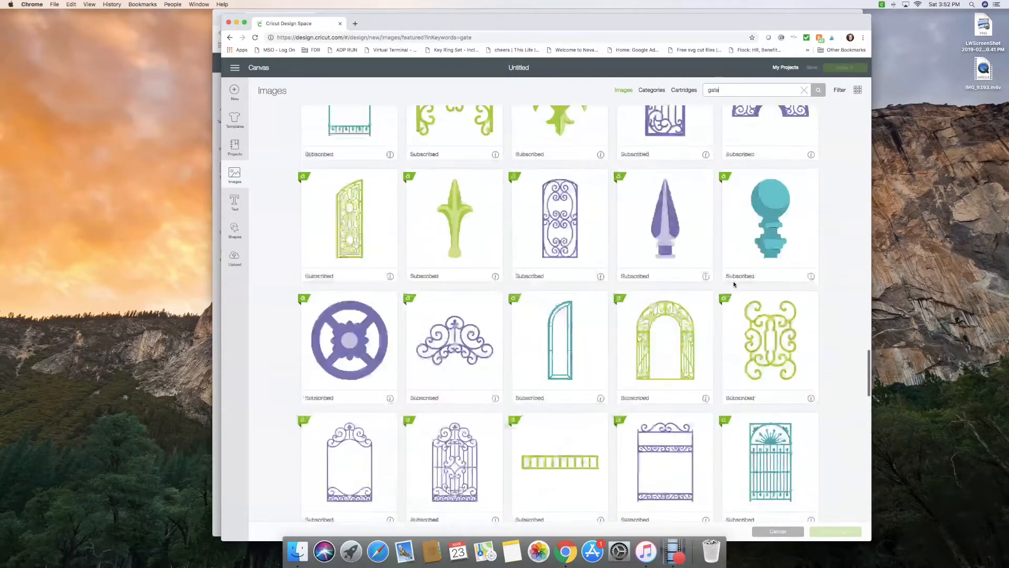
scroll(734, 285, down, 10)
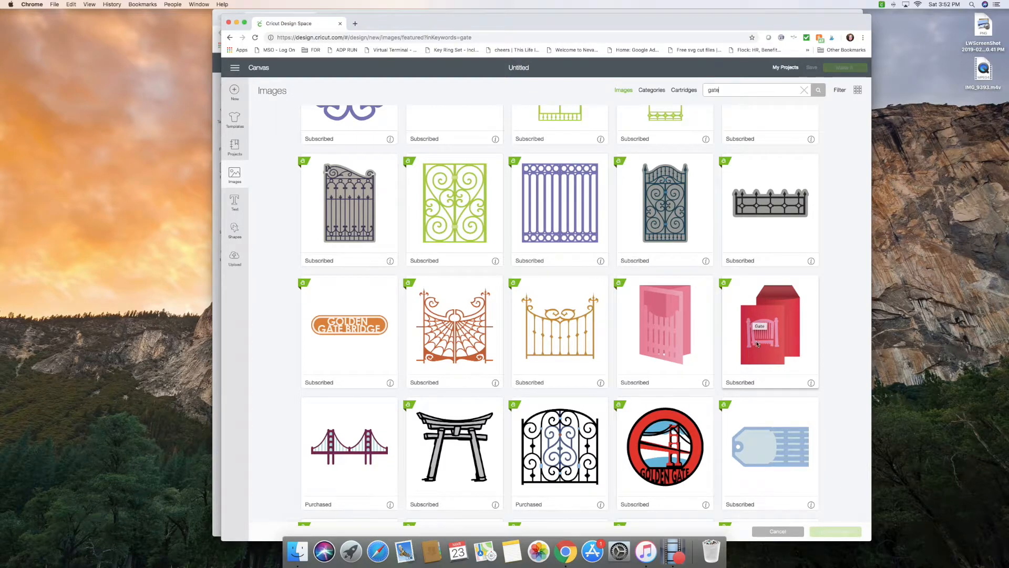
click(793, 319)
mouse_move(812, 384)
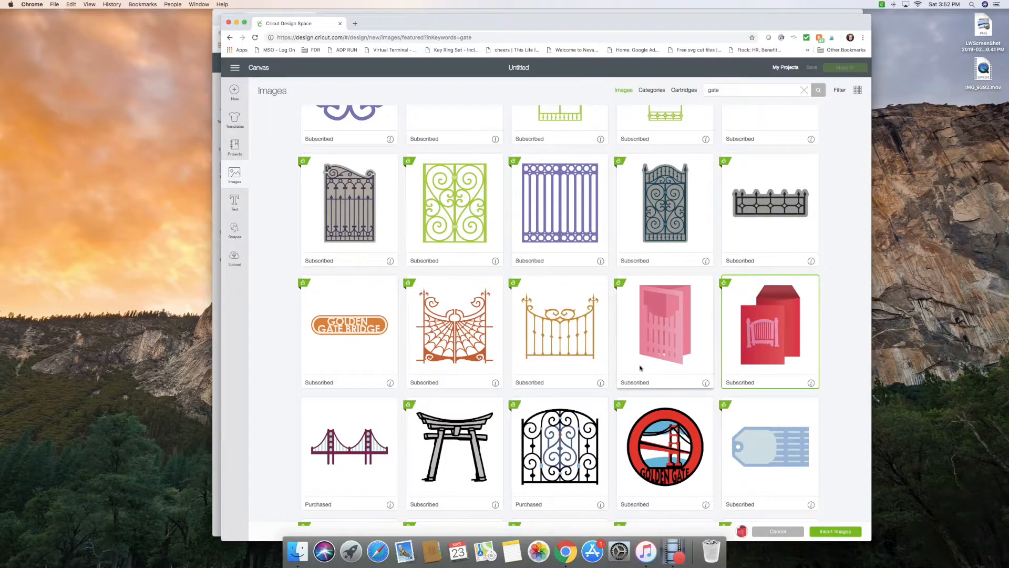
Step: Add the Gate Border picket fence image #M3C356 to the selection and insert both images on the canvas
scroll(640, 368, down, 3)
scroll(640, 368, down, 5)
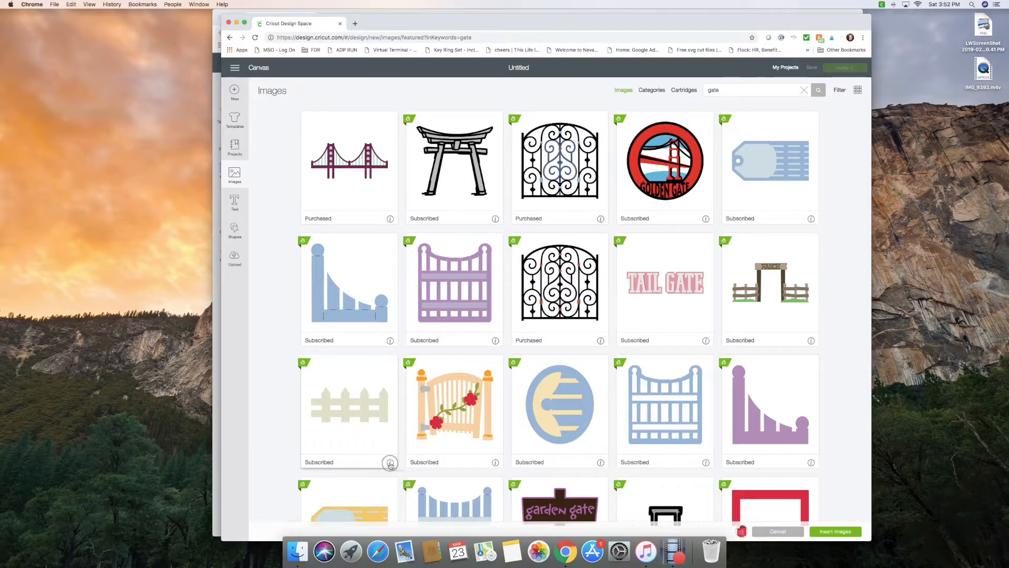
mouse_move(390, 462)
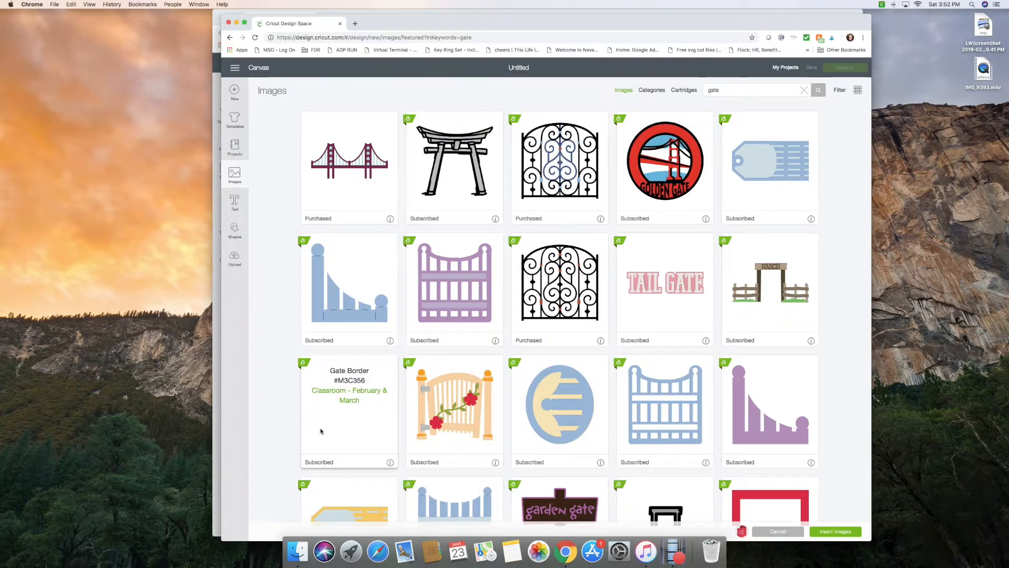
click(357, 416)
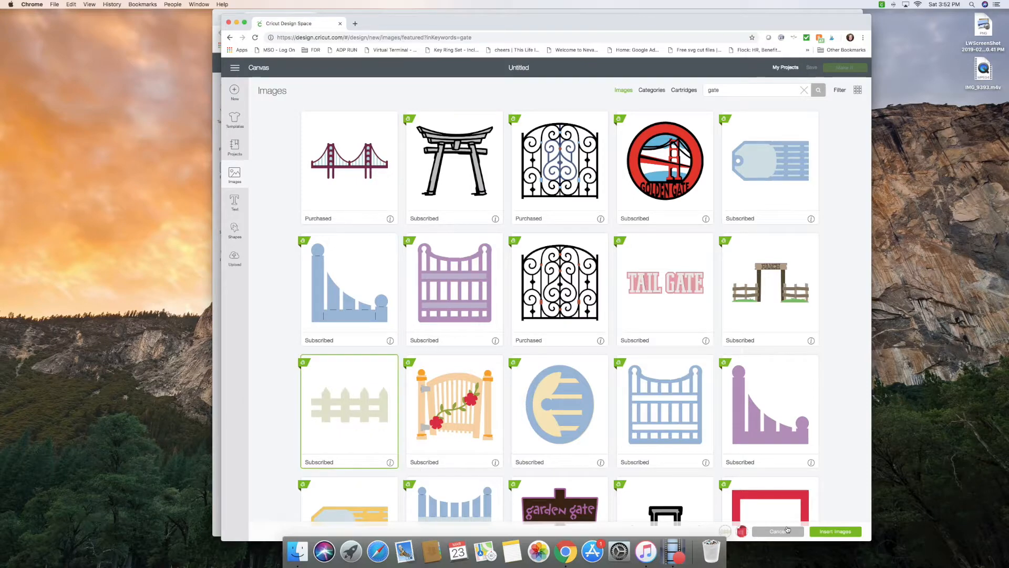
click(830, 532)
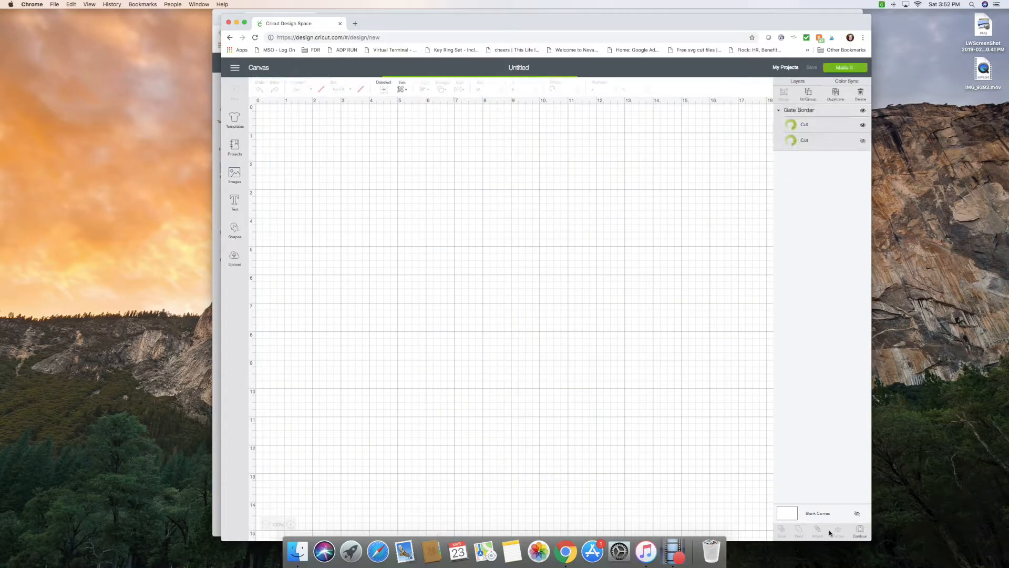
Step: Move the gate envelope clear of the fence, ungroup it and delete the separate darker blue card rectangle
drag(392, 209, 634, 290)
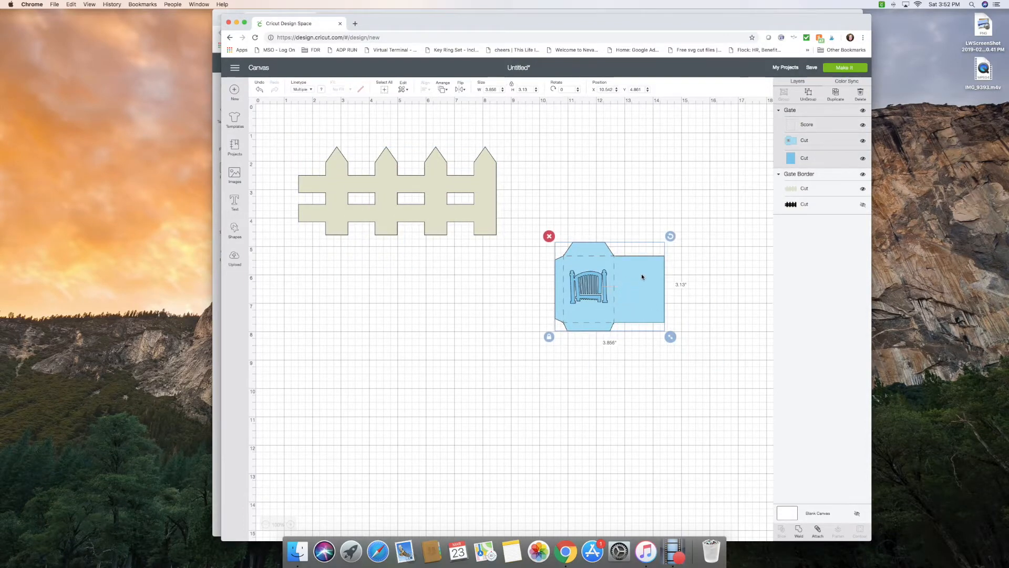
click(808, 94)
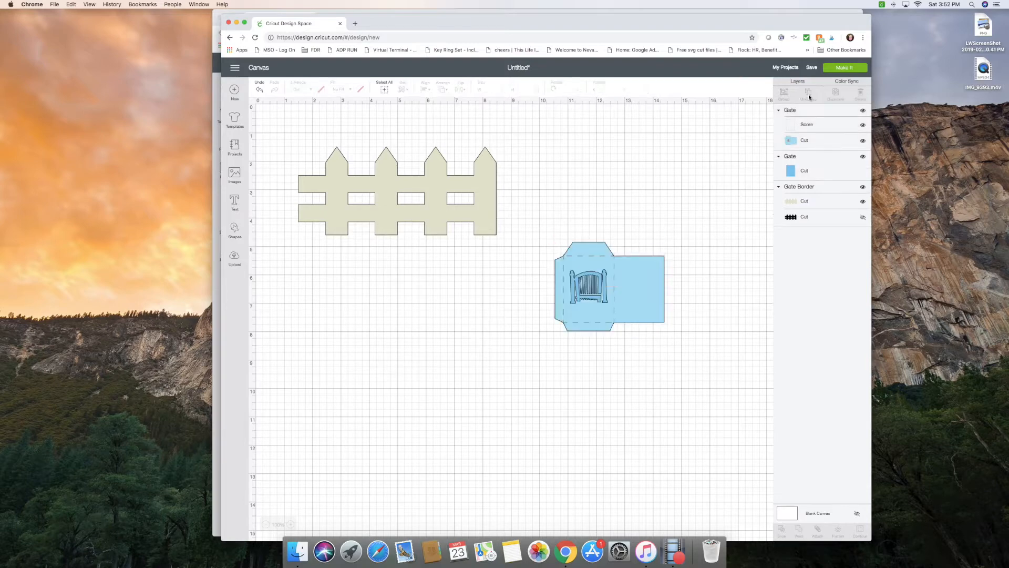
drag(596, 276, 644, 179)
click(594, 297)
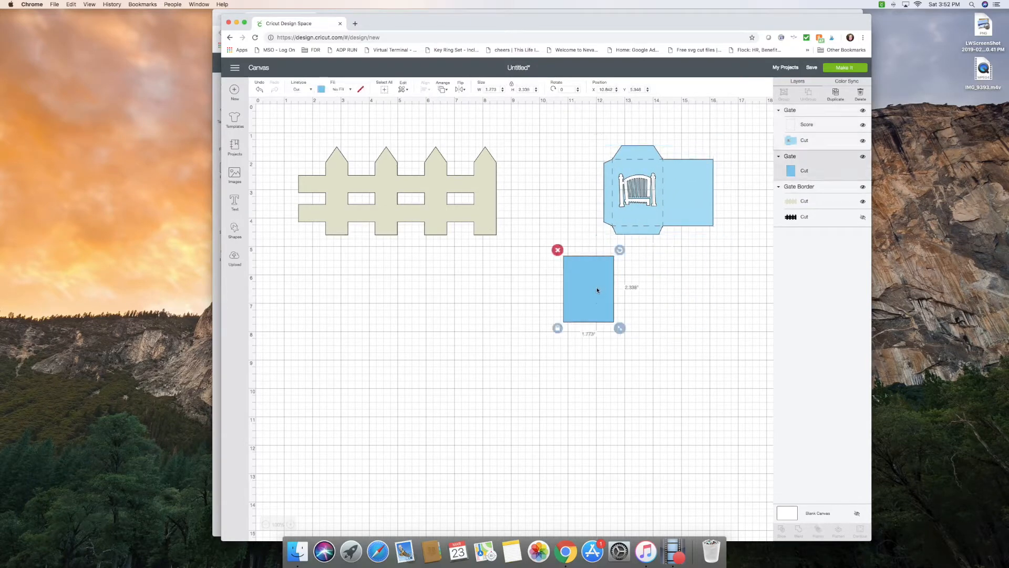
click(557, 250)
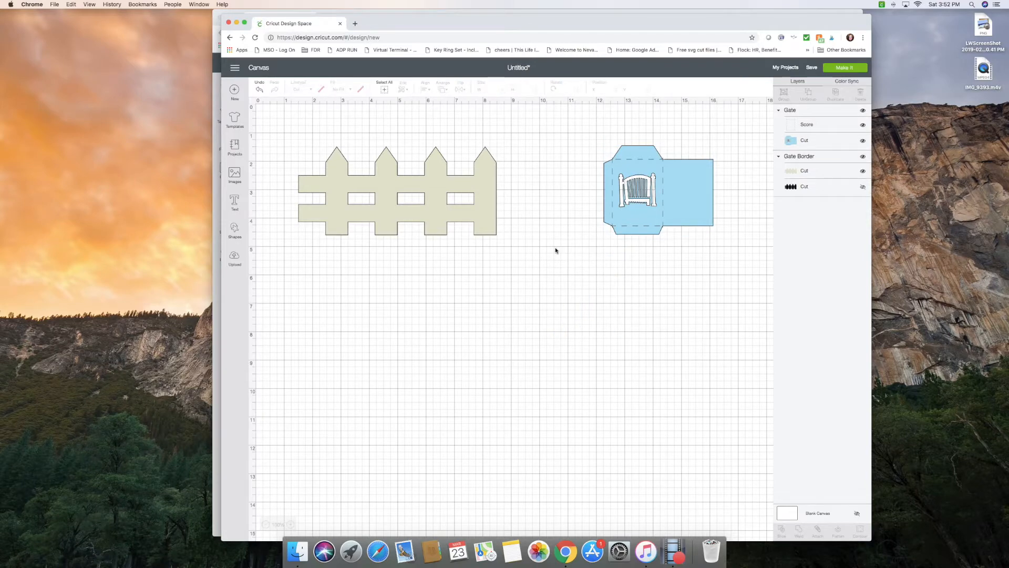
Step: Detach the score lines from the blue envelope and hide its gate-shaped cutout contour
click(656, 204)
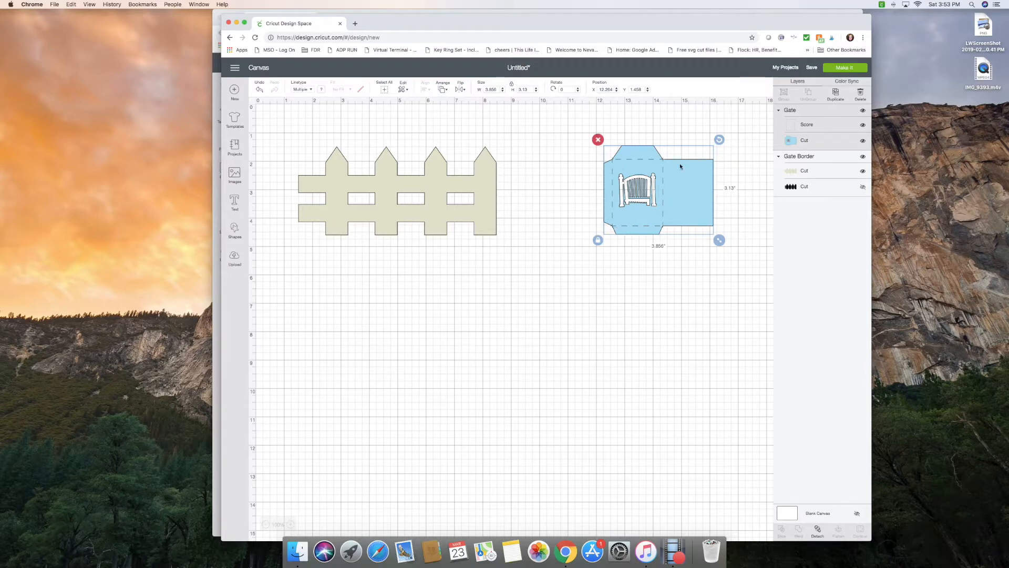
click(817, 533)
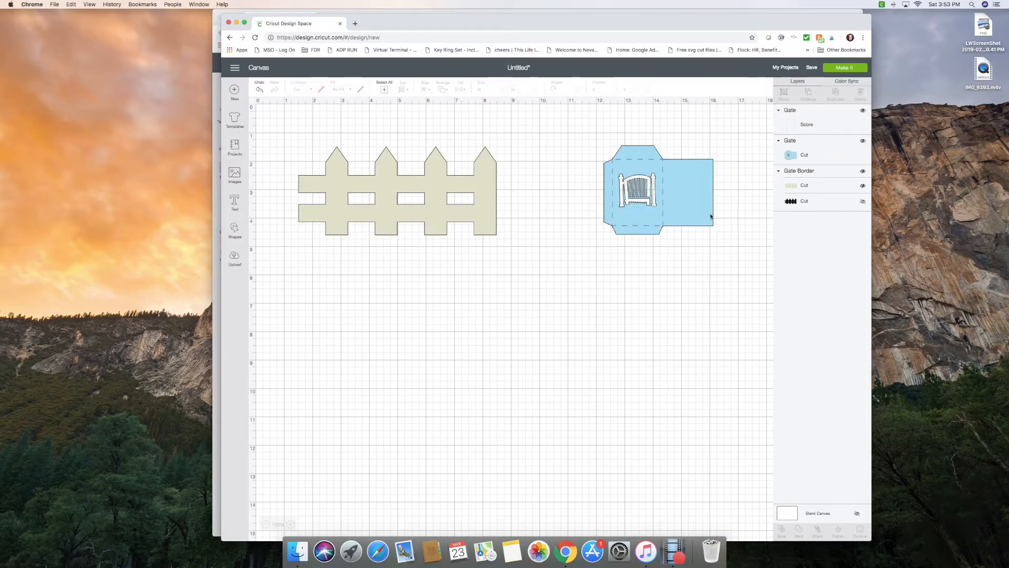
click(815, 152)
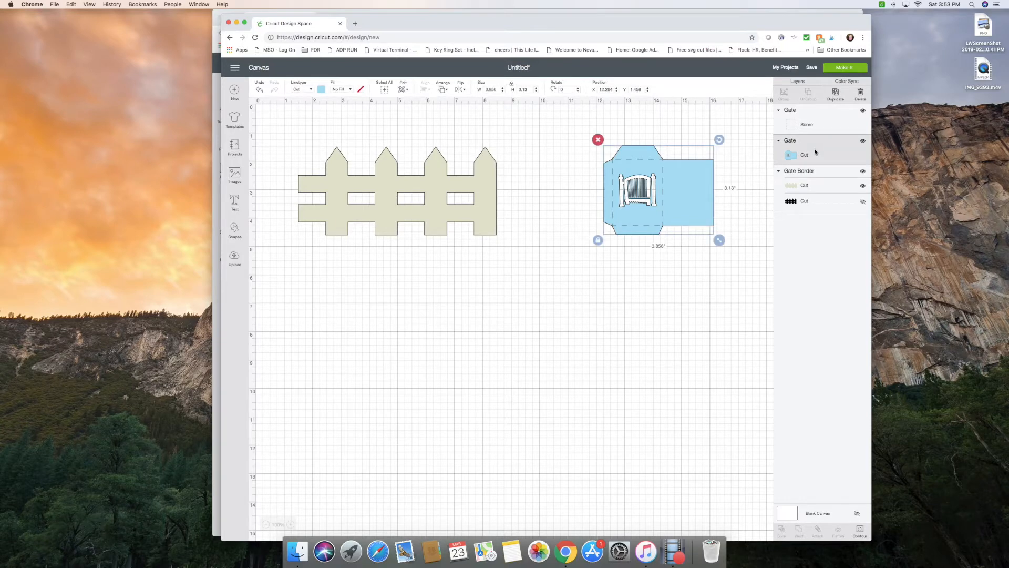
click(855, 533)
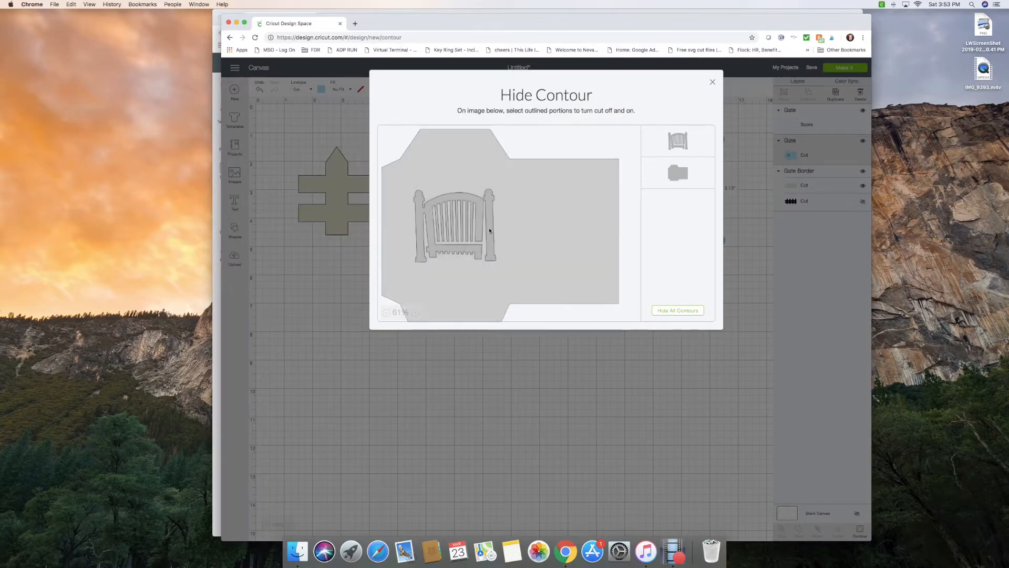
click(492, 227)
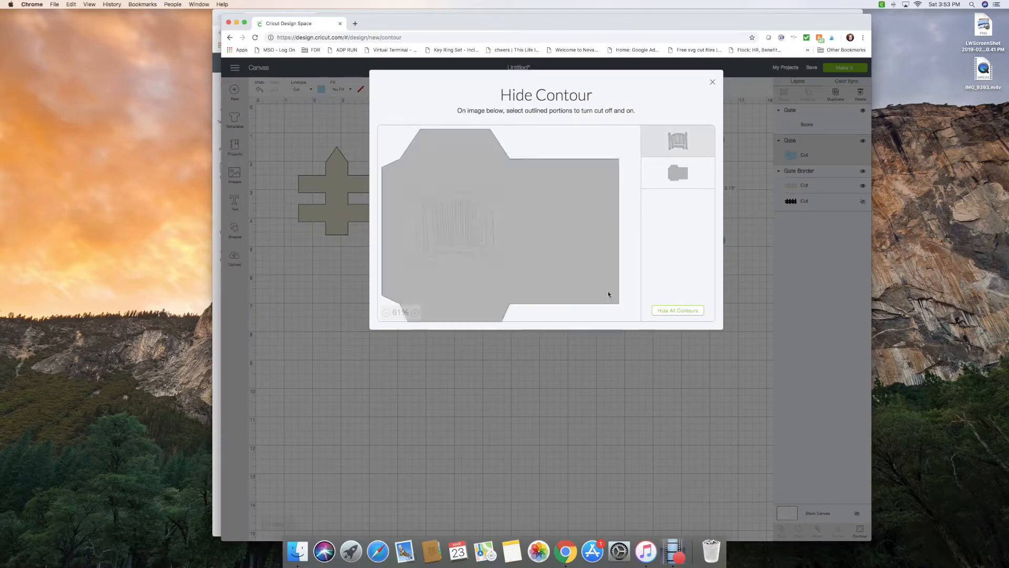
click(712, 81)
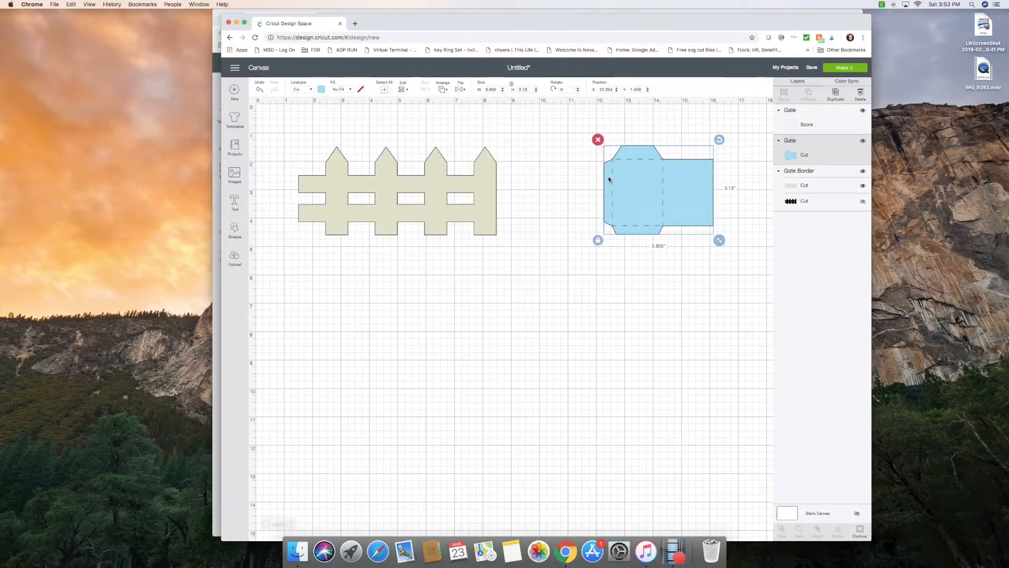
click(539, 261)
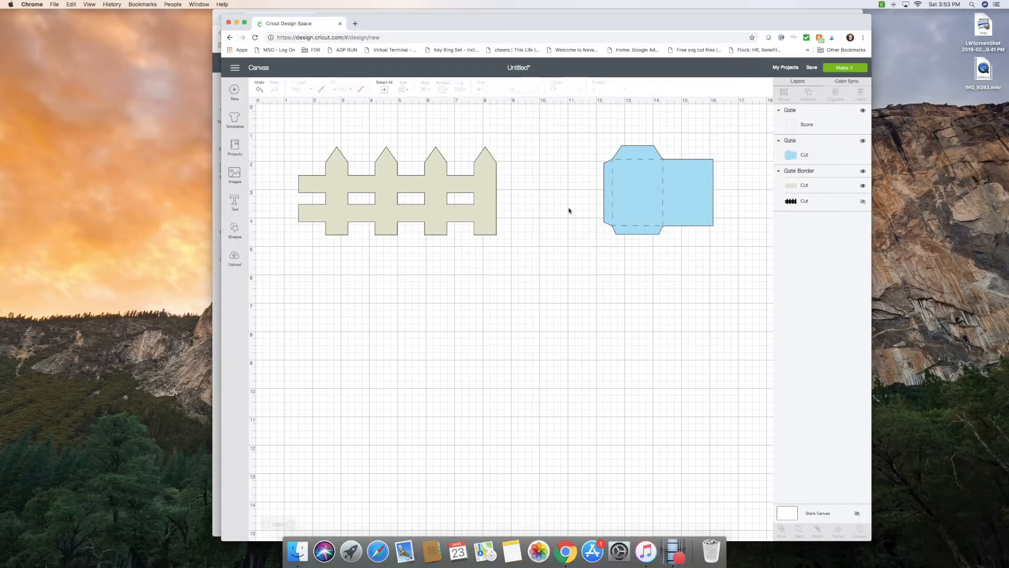
Step: Attach the score lines to the plain envelope and place it in the canvas's upper right corner
drag(586, 128, 733, 263)
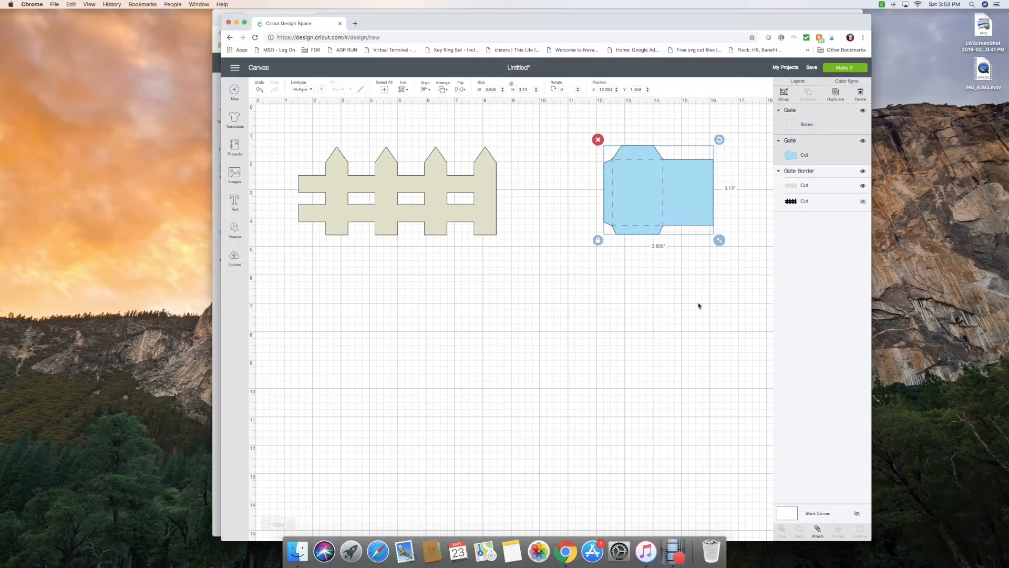
click(818, 530)
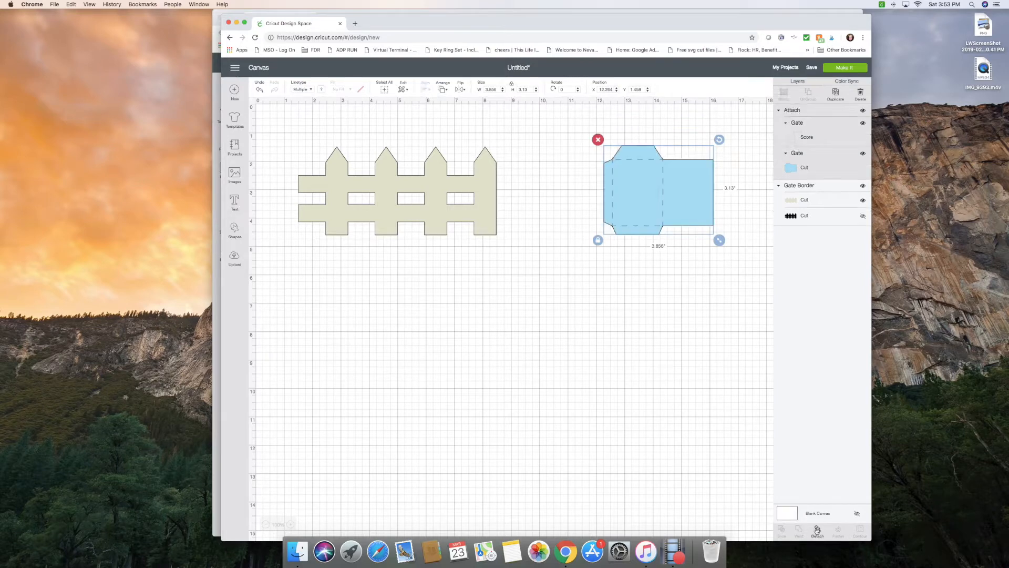
click(636, 190)
drag(636, 189, 685, 157)
Step: Shift the picket fence toward the middle of the canvas, duplicate it and place the copy just below the original
drag(383, 192, 467, 231)
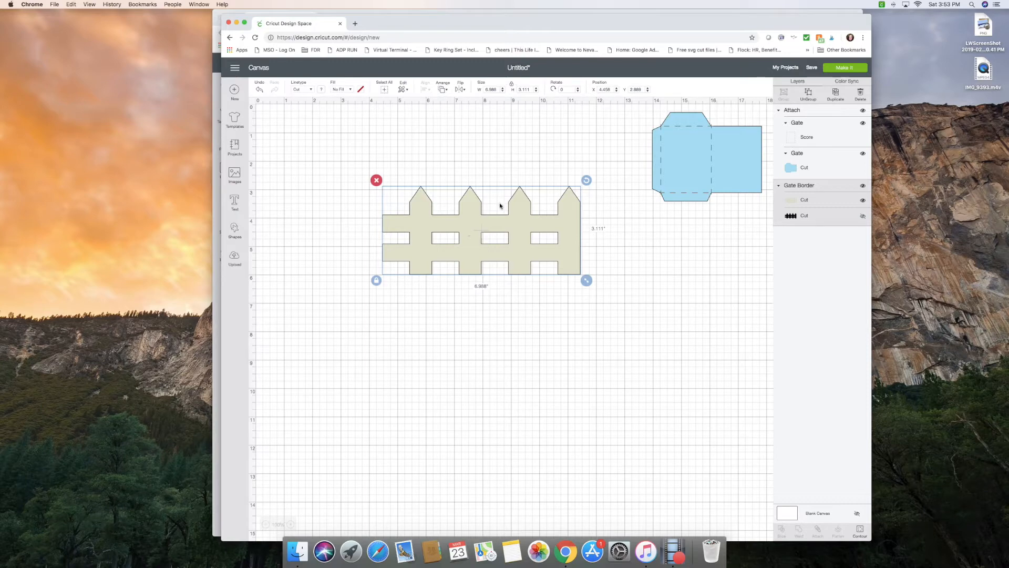
drag(517, 225, 544, 223)
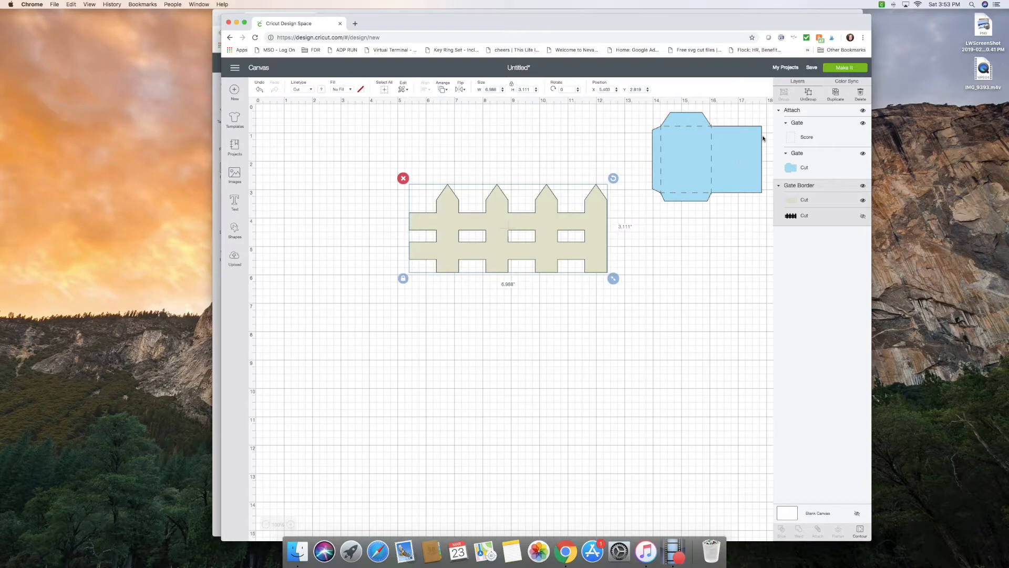
click(835, 95)
drag(582, 240, 580, 329)
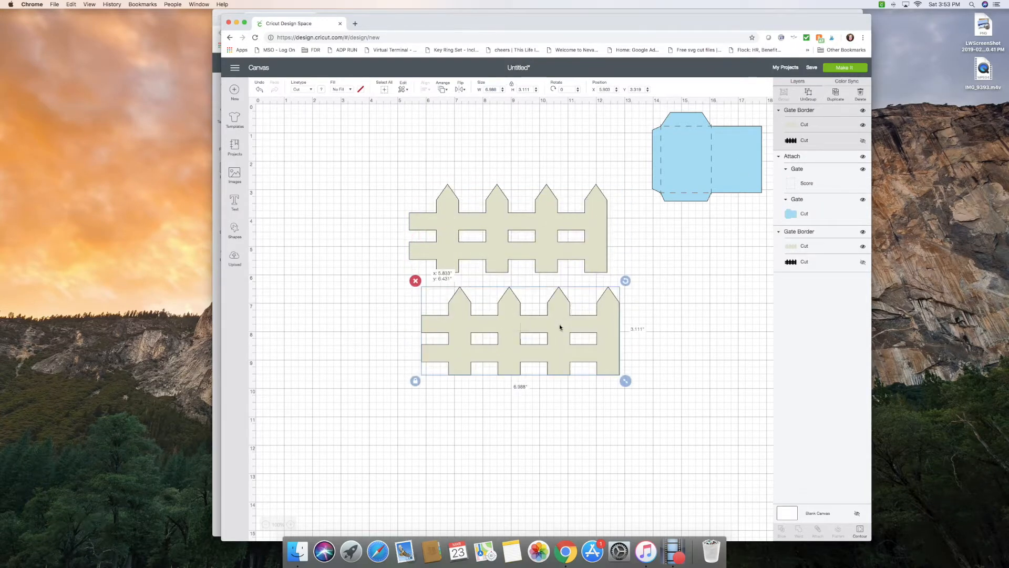
Step: Flip the fence copy horizontally and overlap it with the original so the pickets line up as a six-picket fence
click(461, 89)
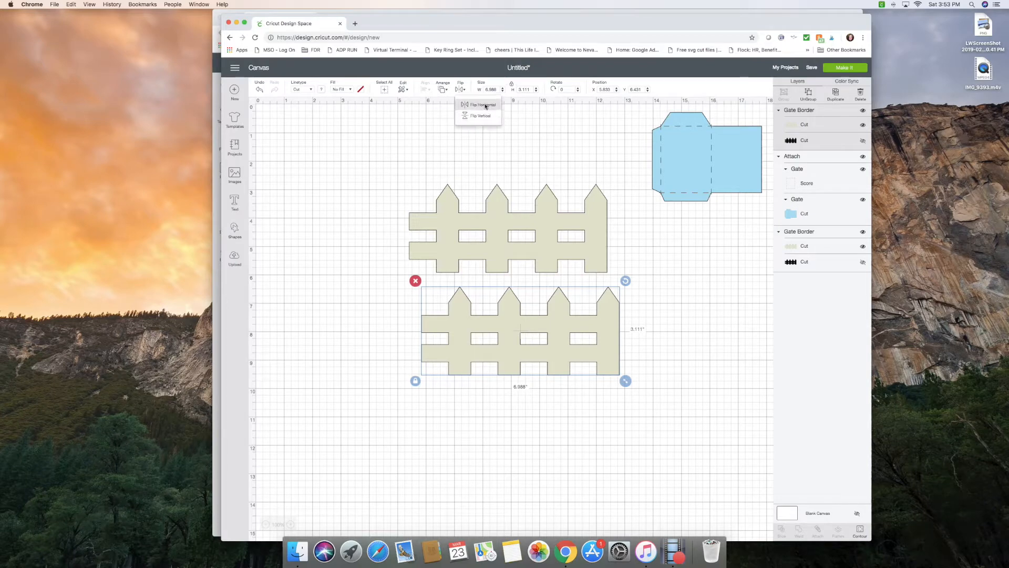
click(485, 106)
drag(534, 304, 451, 202)
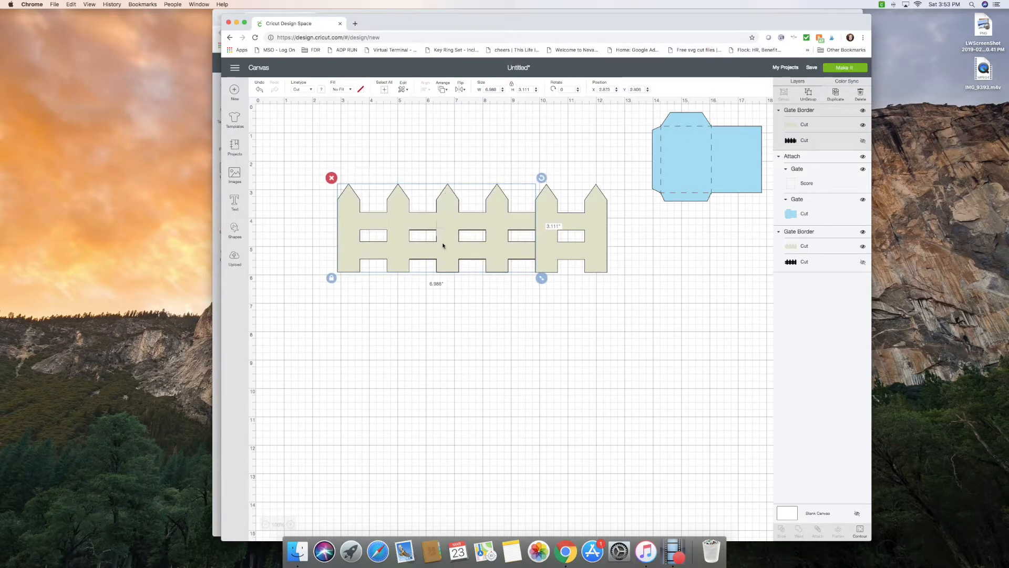
drag(496, 235, 498, 235)
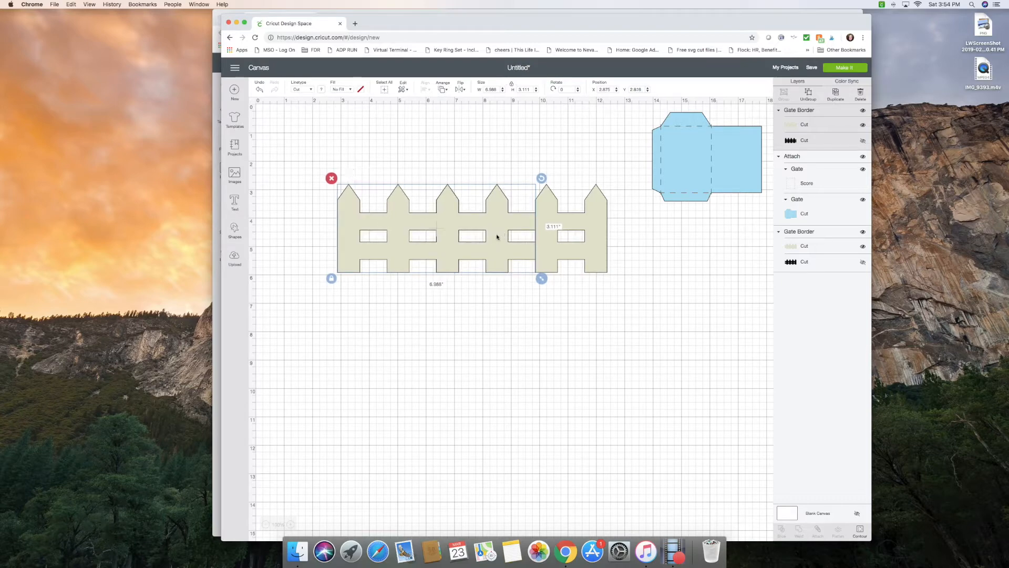
Step: Try to weld the two overlapping fence pieces into one shape, and undo the weld
click(497, 339)
drag(309, 172, 625, 310)
click(798, 531)
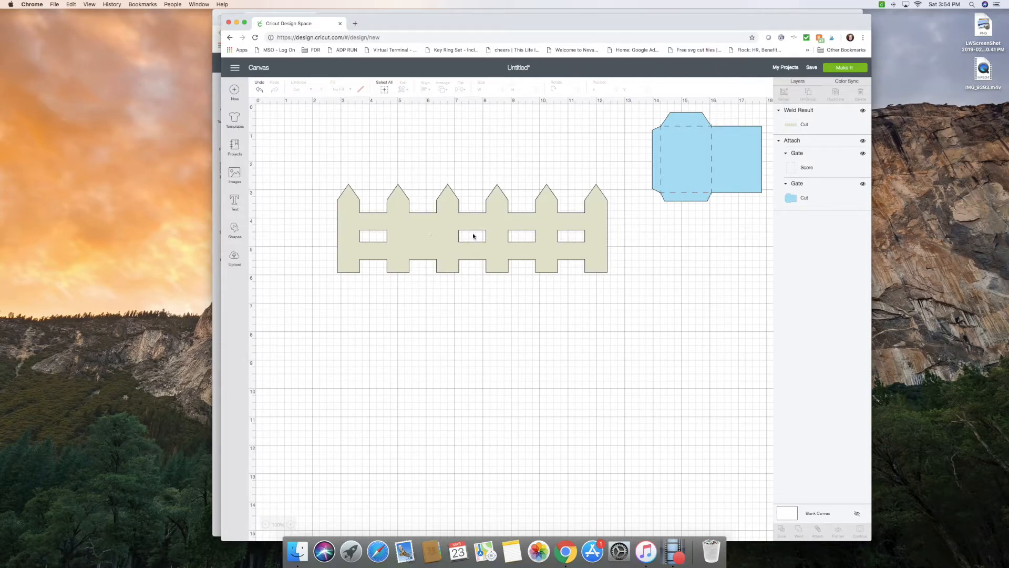
click(260, 91)
Step: Move both overlapping fence pieces down the canvas together so they sit clear of the envelope
drag(325, 175, 755, 405)
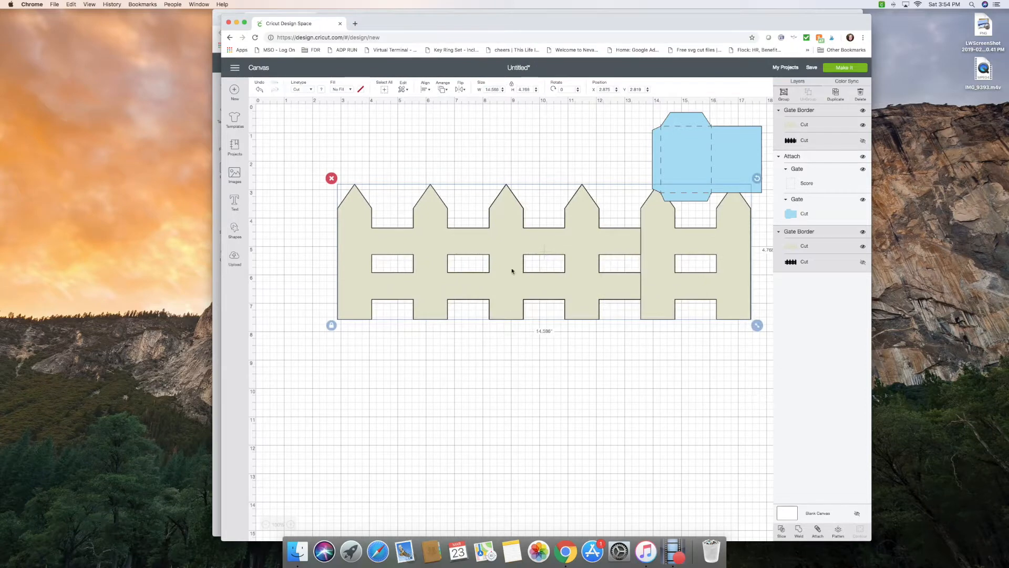
drag(541, 253, 473, 314)
click(447, 426)
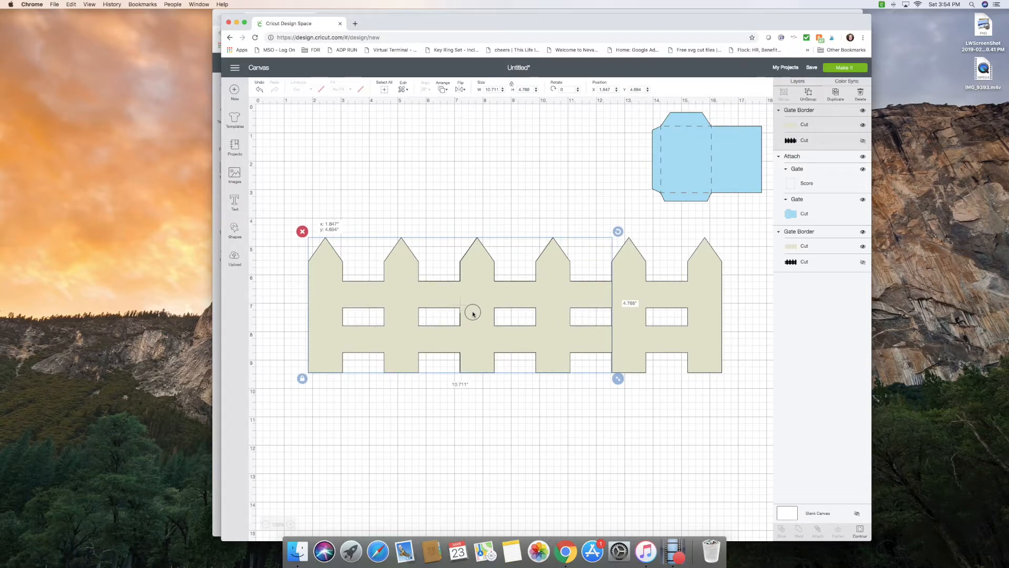
drag(473, 314, 473, 314)
Step: Weld the two overlapping fence pieces into a single six-picket fence
click(418, 196)
click(284, 227)
drag(284, 227, 738, 402)
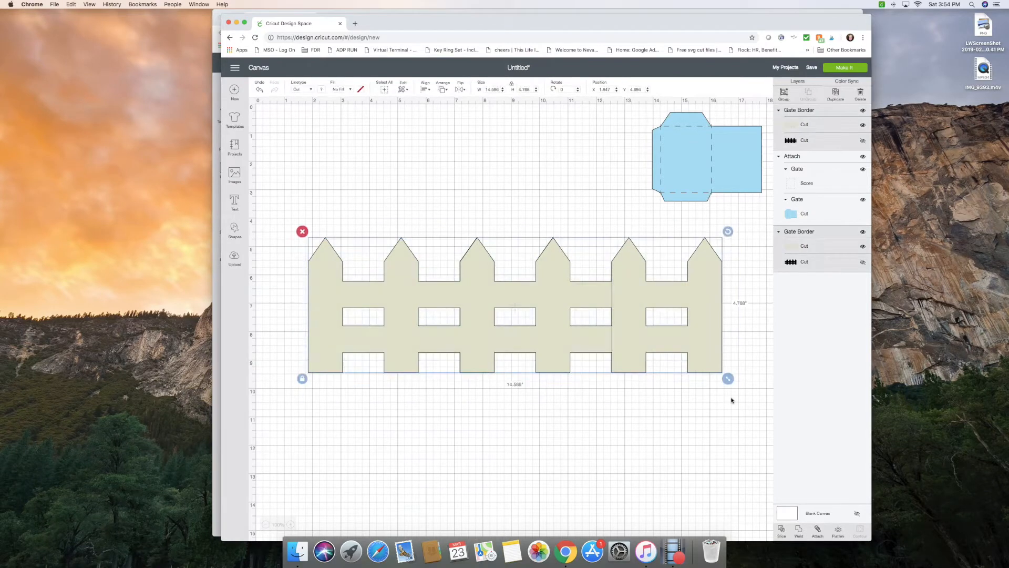
click(797, 536)
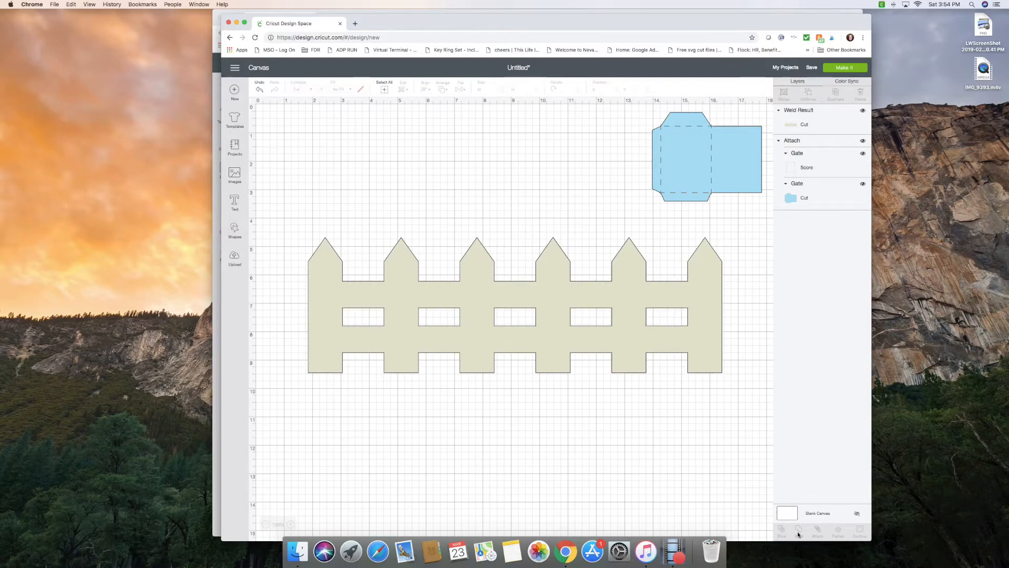
Step: Move the welded fence up the canvas and scale it down proportionally to about 11.9 inches wide
click(620, 331)
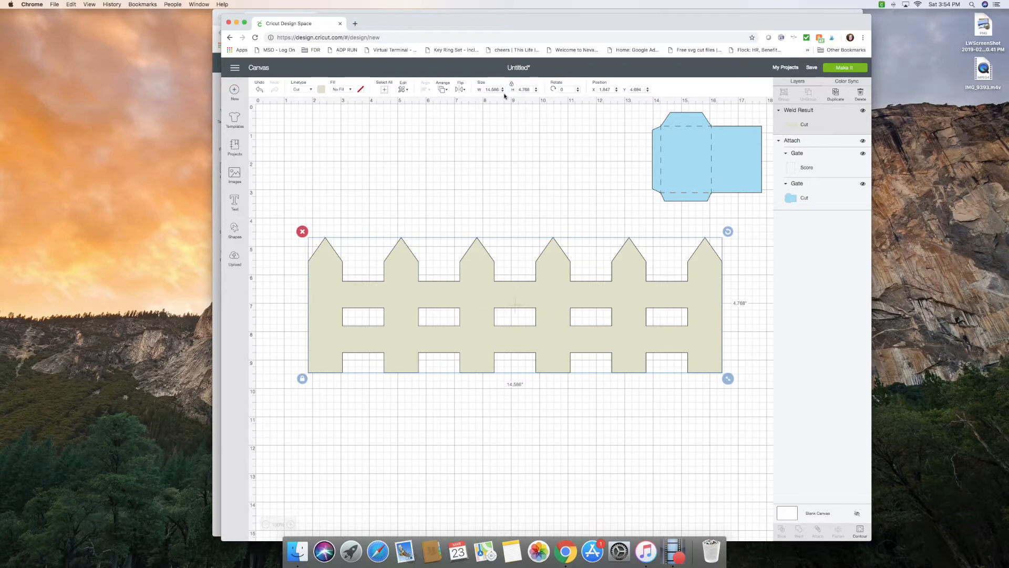
drag(569, 260, 533, 182)
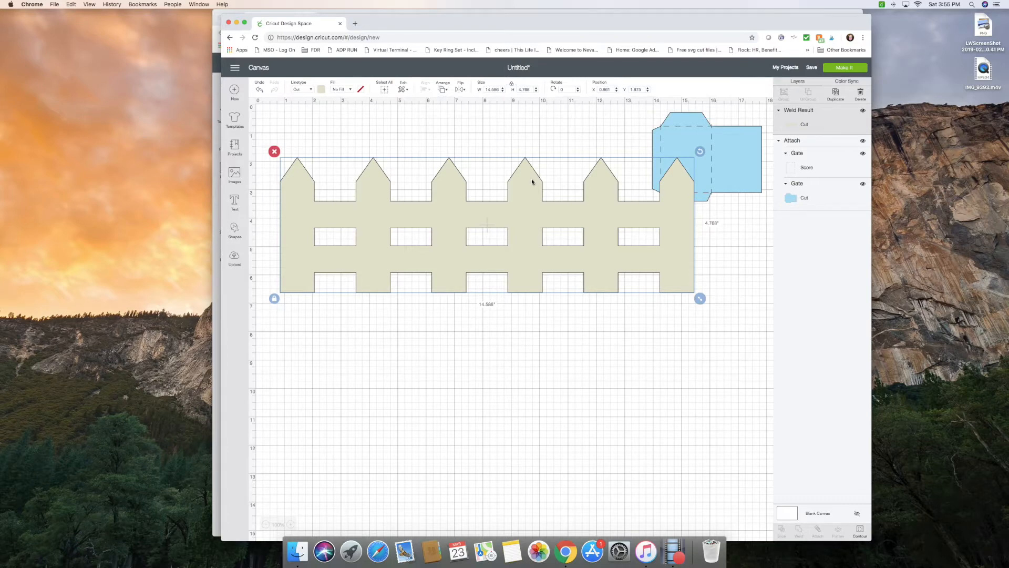
drag(701, 298, 624, 289)
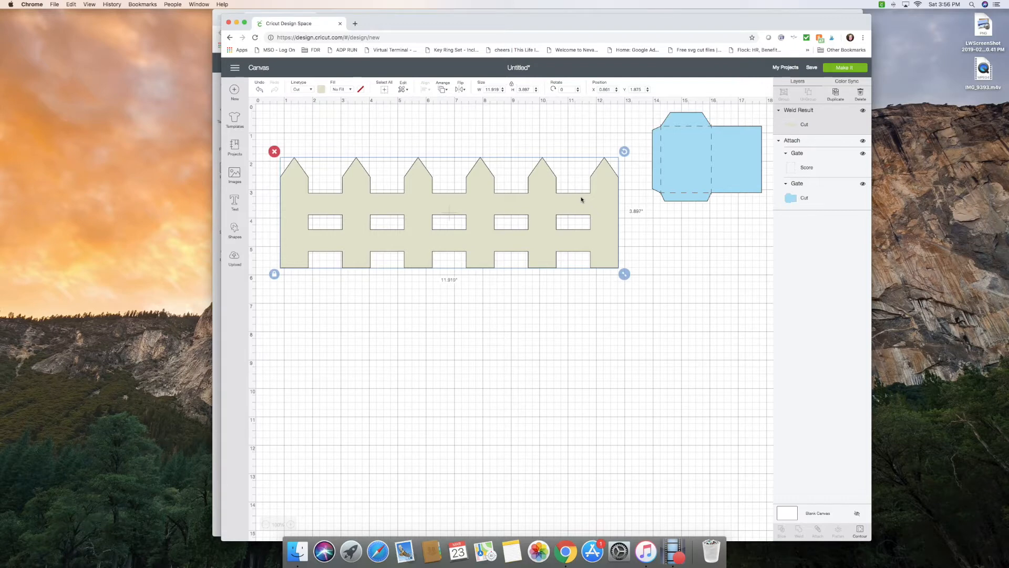
Step: Set the welded fence's width to 4.5 inches with proportions locked and shift it toward the canvas's upper middle
double_click(485, 89)
text(4.5)
key(Tab)
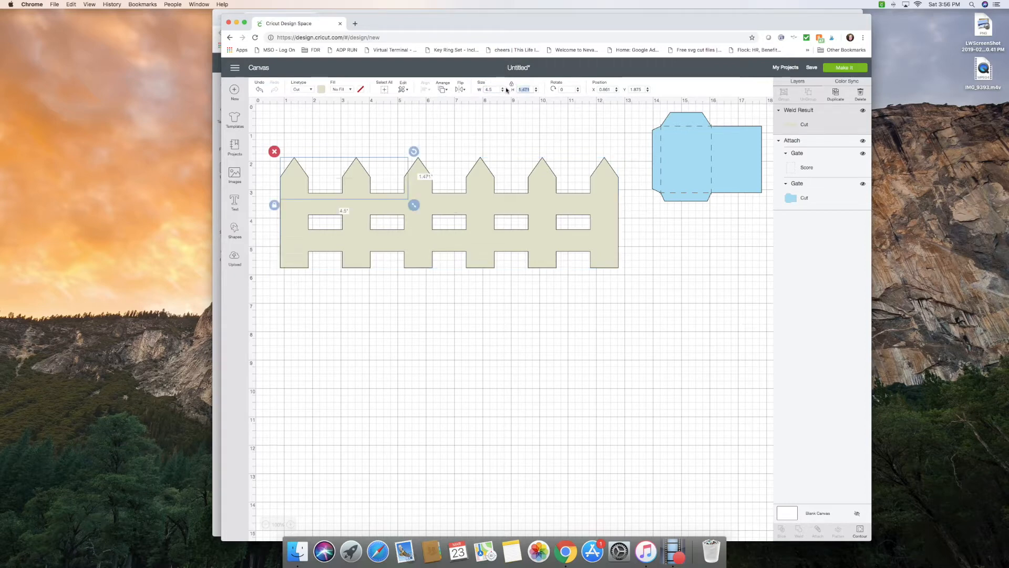
drag(352, 183, 449, 178)
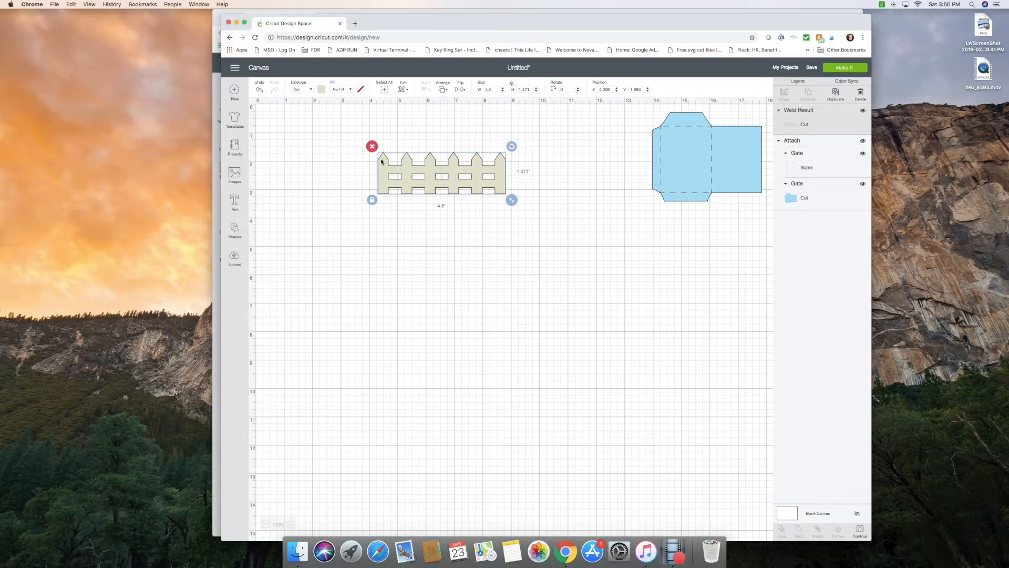
mouse_move(437, 164)
mouse_down()
mouse_move(457, 164)
mouse_move(424, 165)
mouse_up()
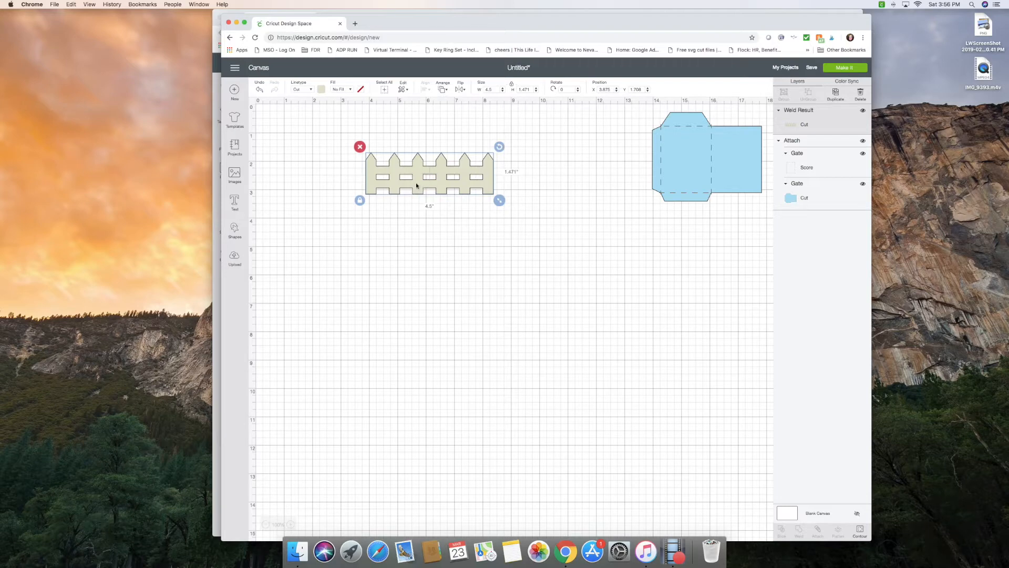
Step: Unlock the fence's proportions, set its height to 5 inches and place it at about X 6.5, Y 1.4
click(359, 200)
click(360, 200)
click(360, 201)
click(518, 89)
text(5.)
key(Tab)
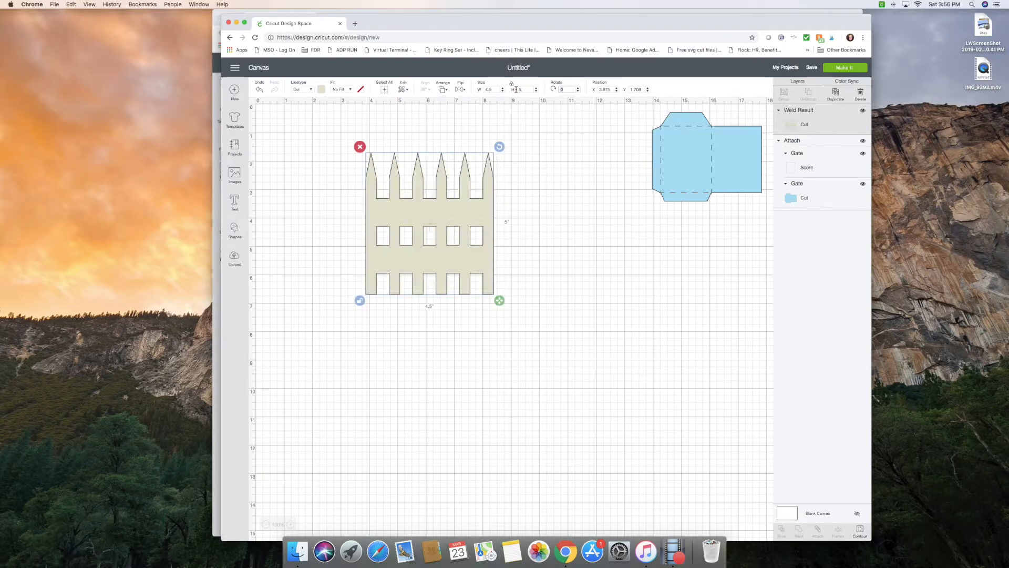
drag(461, 207, 437, 196)
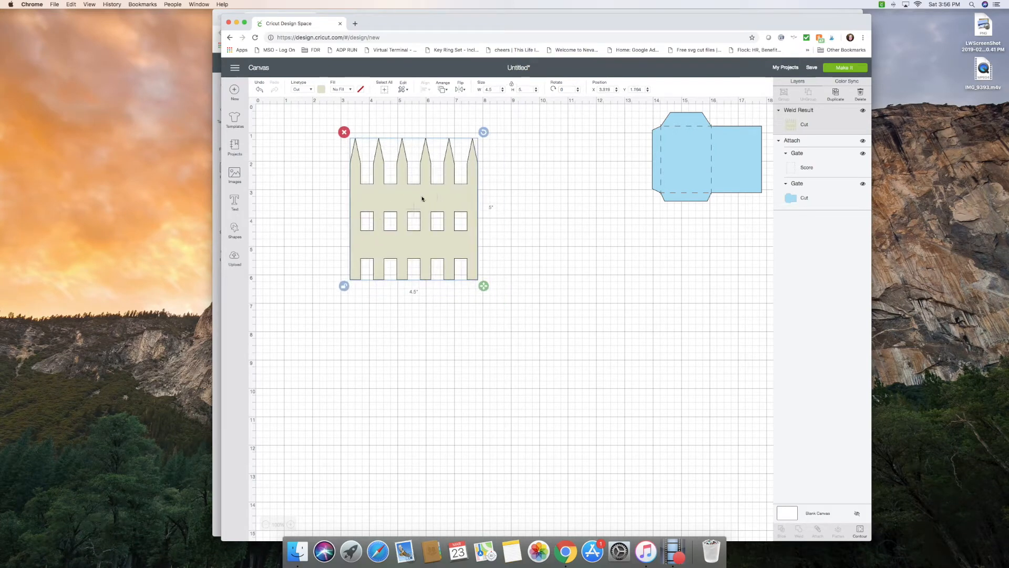
drag(445, 198, 529, 205)
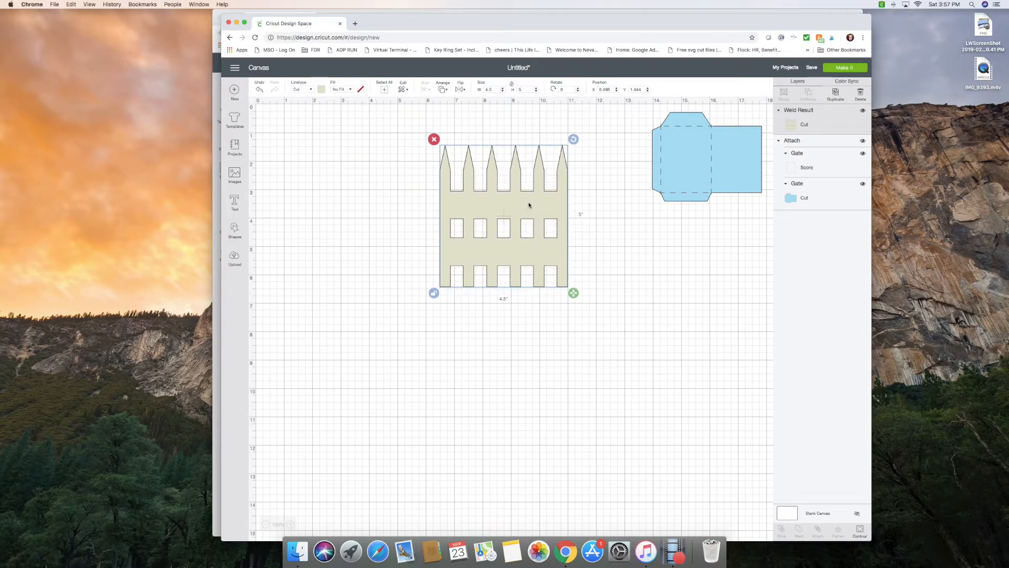
click(390, 189)
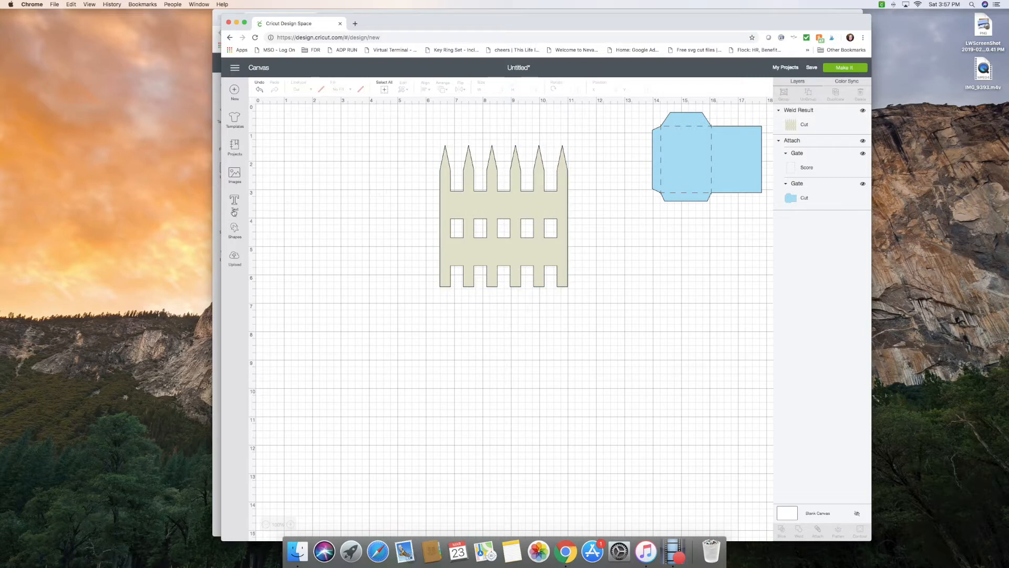
Step: Add three basic squares to the canvas
click(234, 230)
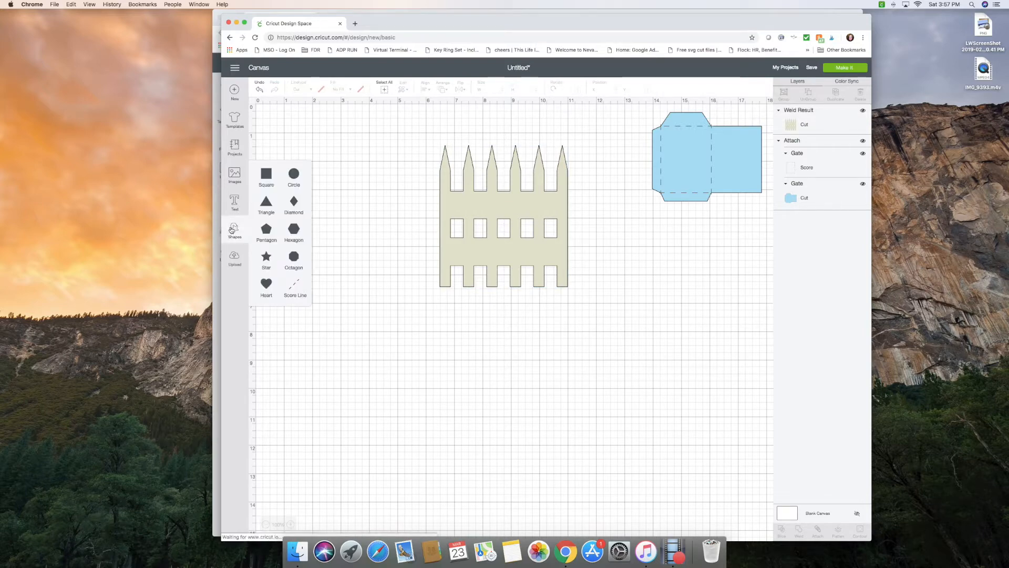
click(268, 182)
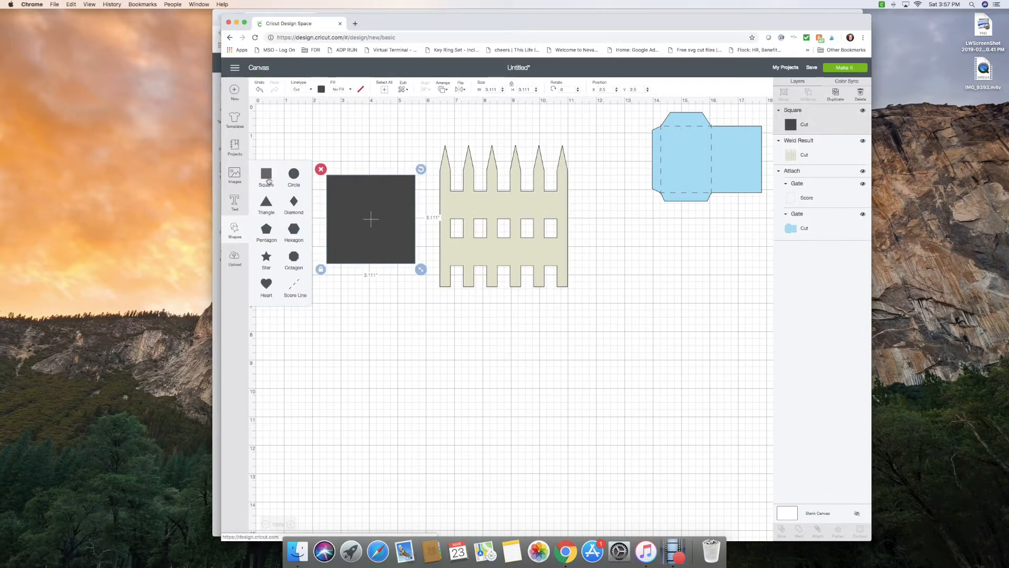
click(268, 181)
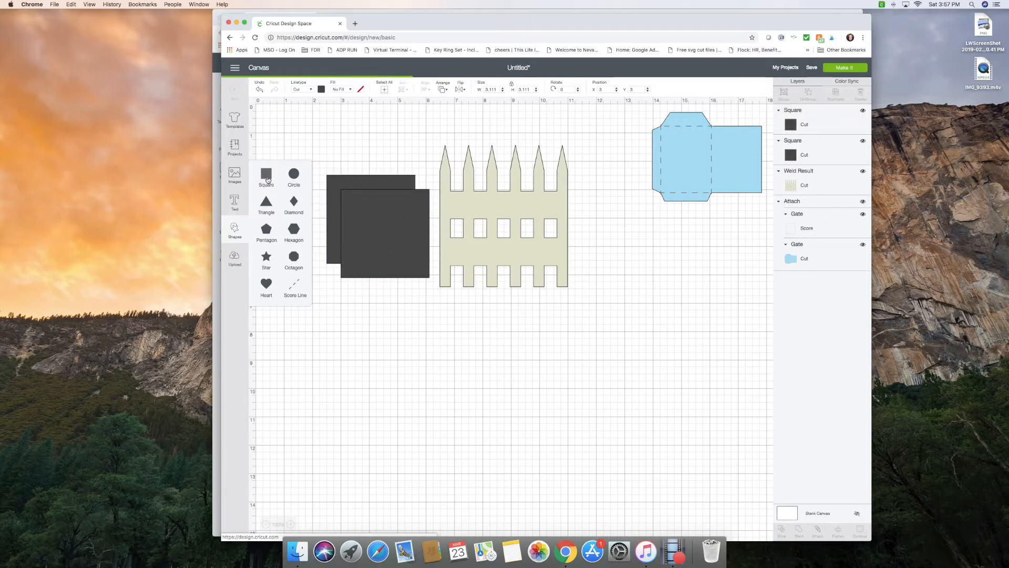
click(267, 178)
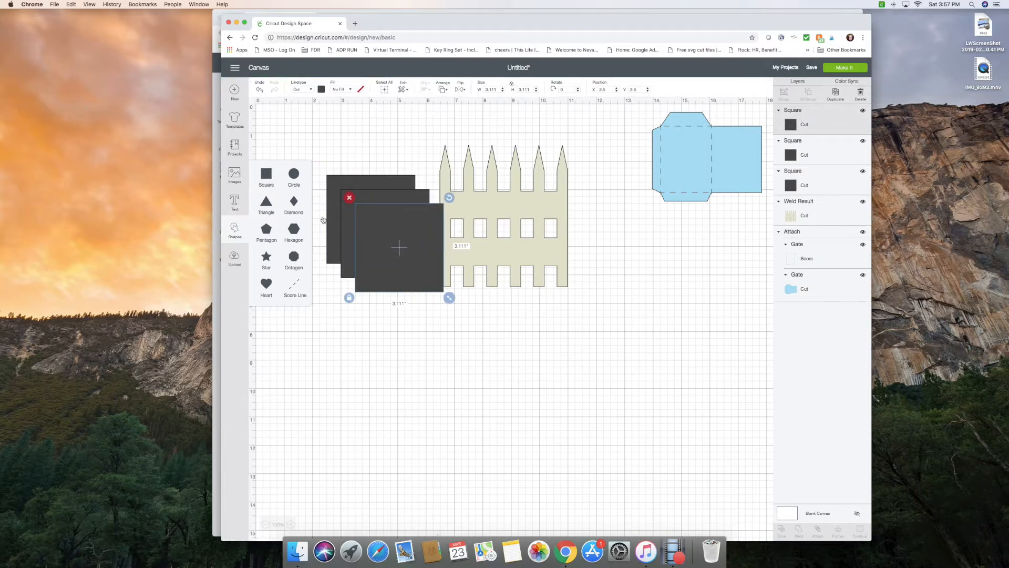
click(230, 230)
Step: Set two squares side by side in the canvas's lower left corner and keep the third one beside the fence
drag(391, 237, 287, 412)
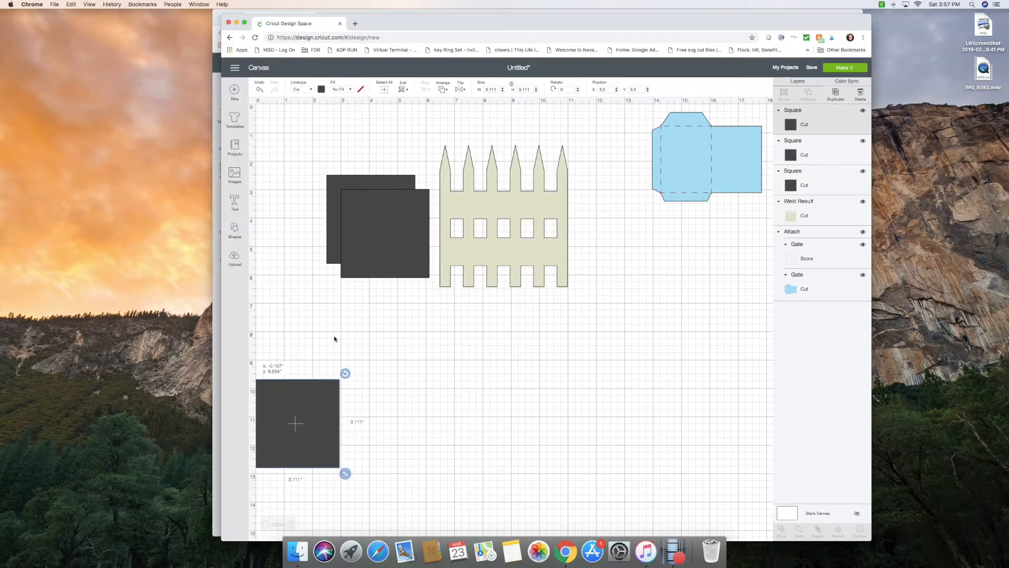
drag(379, 254, 387, 448)
drag(383, 248, 379, 267)
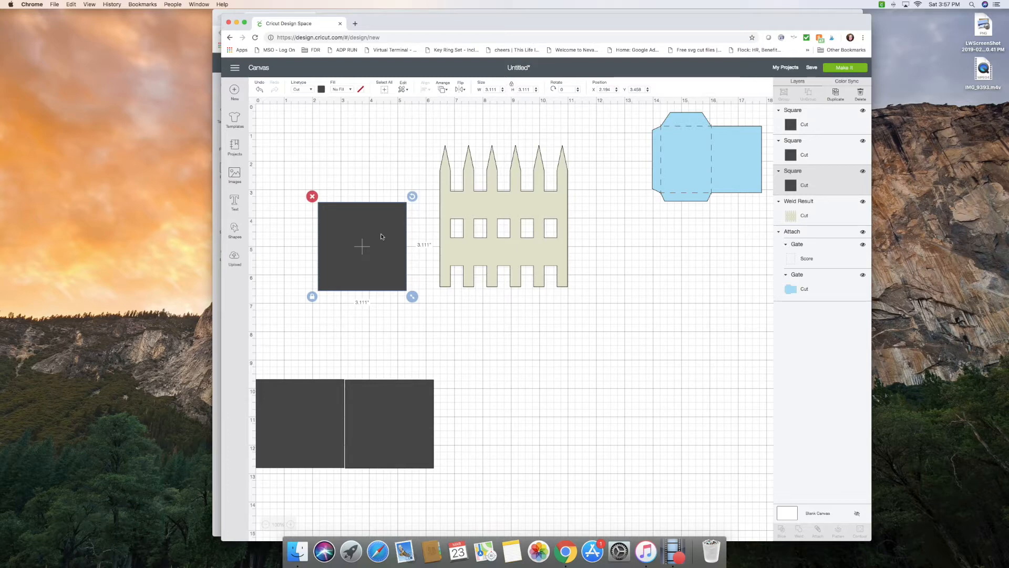
Step: Unlock the proportions of the square beside the fence and resize it to 2.1 inches wide by 4.5 inches high
click(312, 297)
drag(497, 89, 484, 89)
text(2.1)
key(Tab)
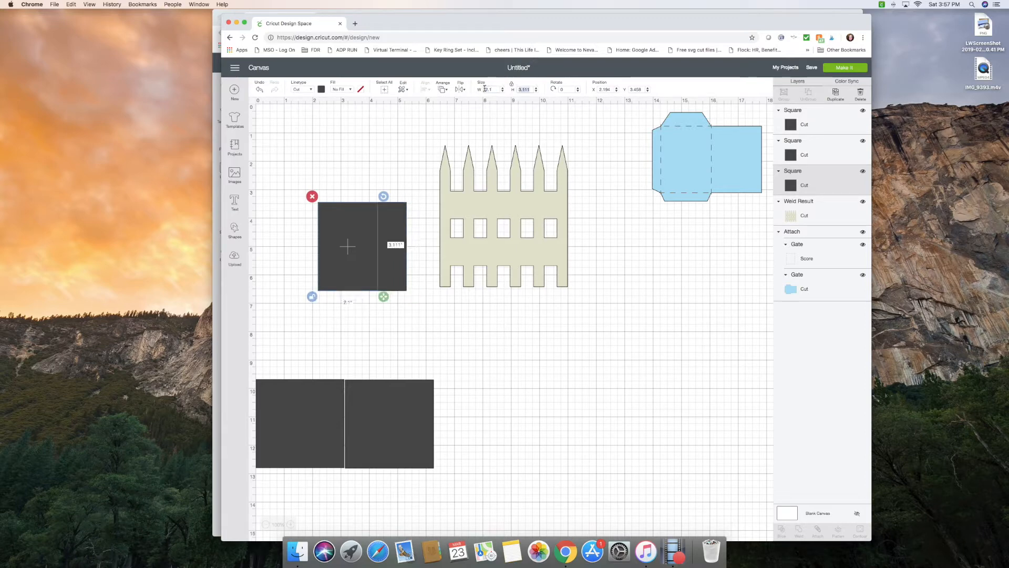
text(4.5)
key(Tab)
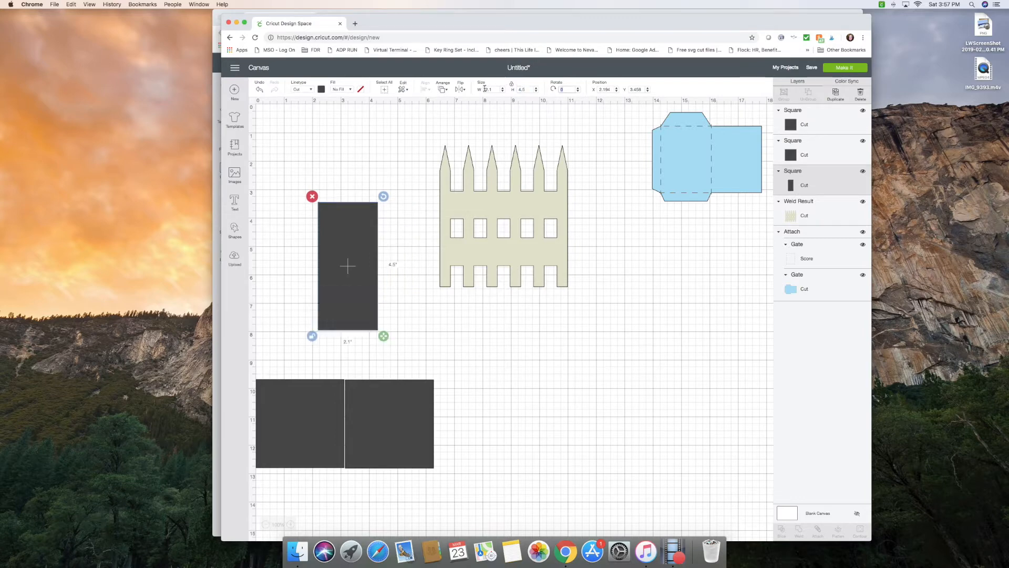
Step: Lay the rectangle over the fence's left three pickets and a duplicate over the right three, with their bottom edges level with the fence's base
drag(366, 239, 411, 221)
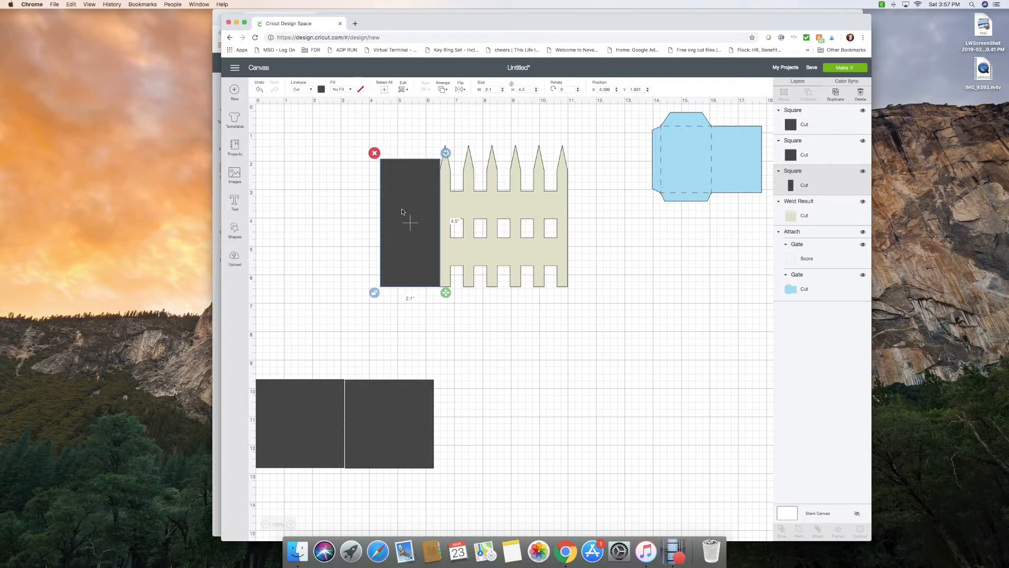
drag(410, 225, 471, 226)
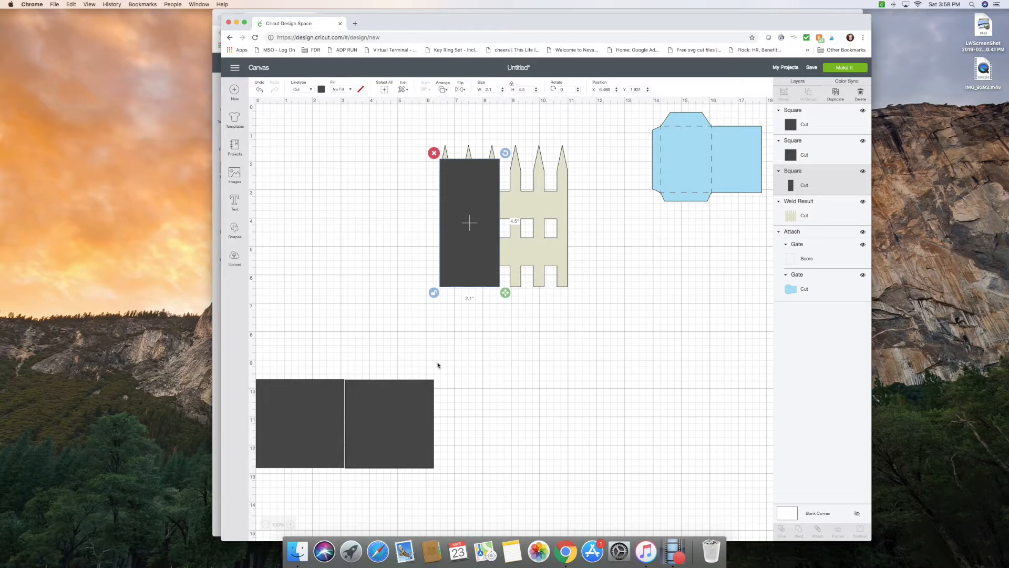
click(835, 93)
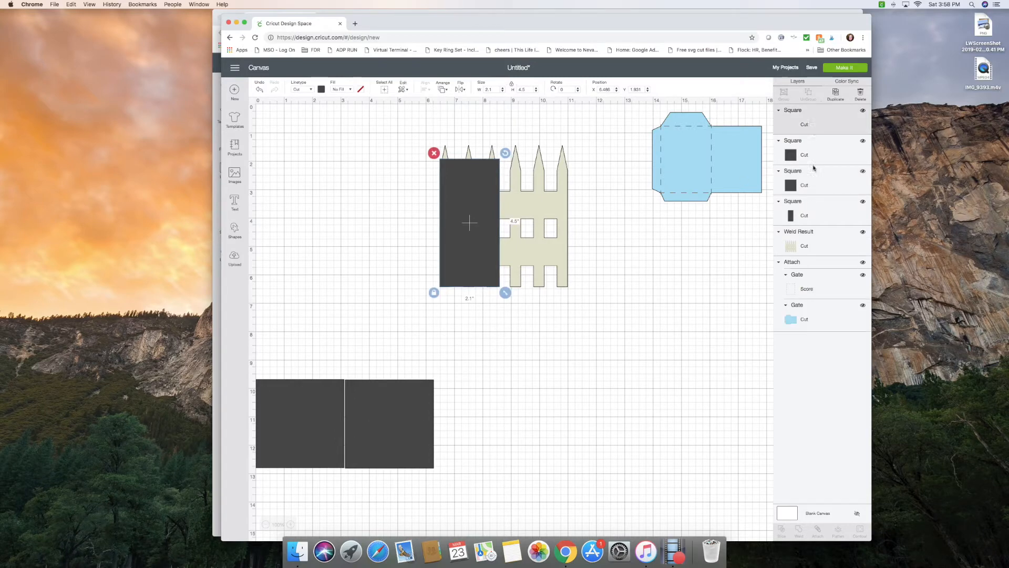
drag(486, 242, 541, 230)
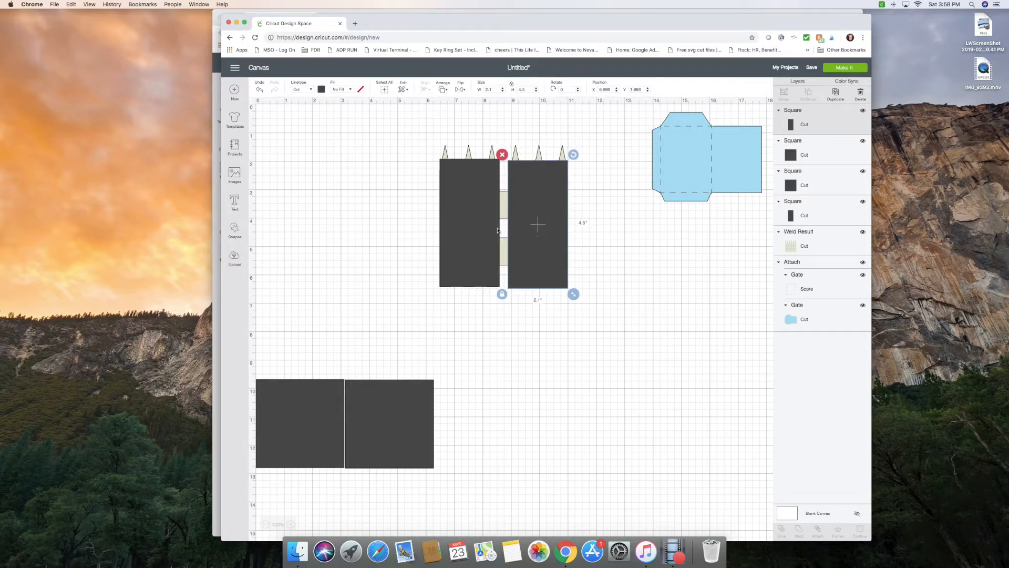
drag(476, 222, 489, 223)
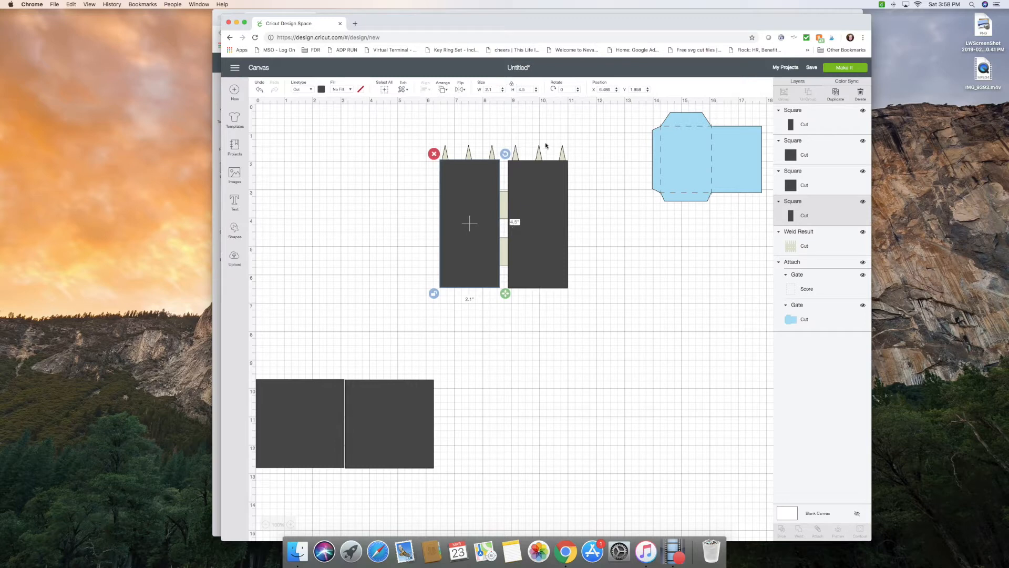
Step: Widen the left rectangle to 2.25 inches, half the fence's width, keeping its height
click(561, 153)
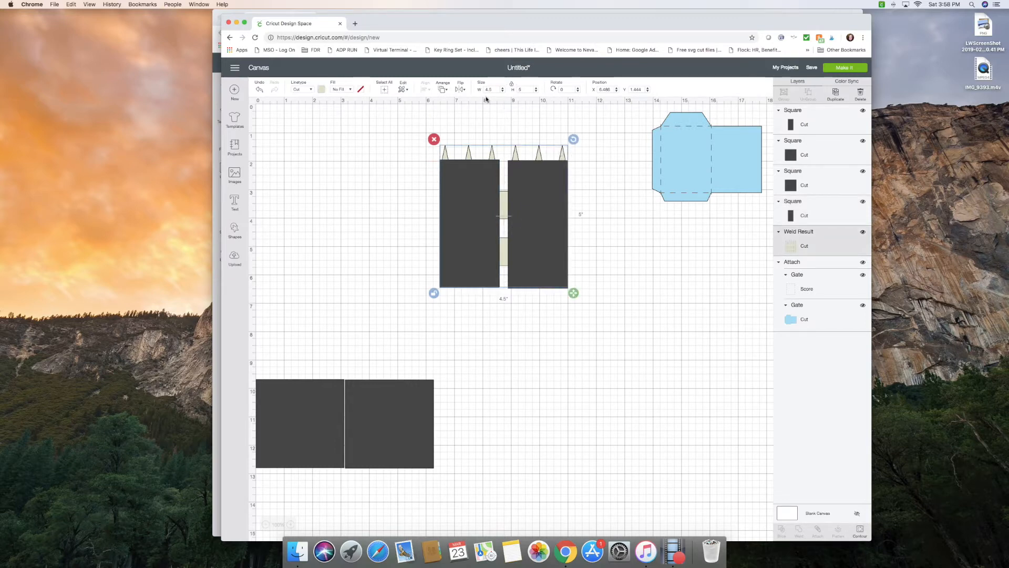
click(483, 229)
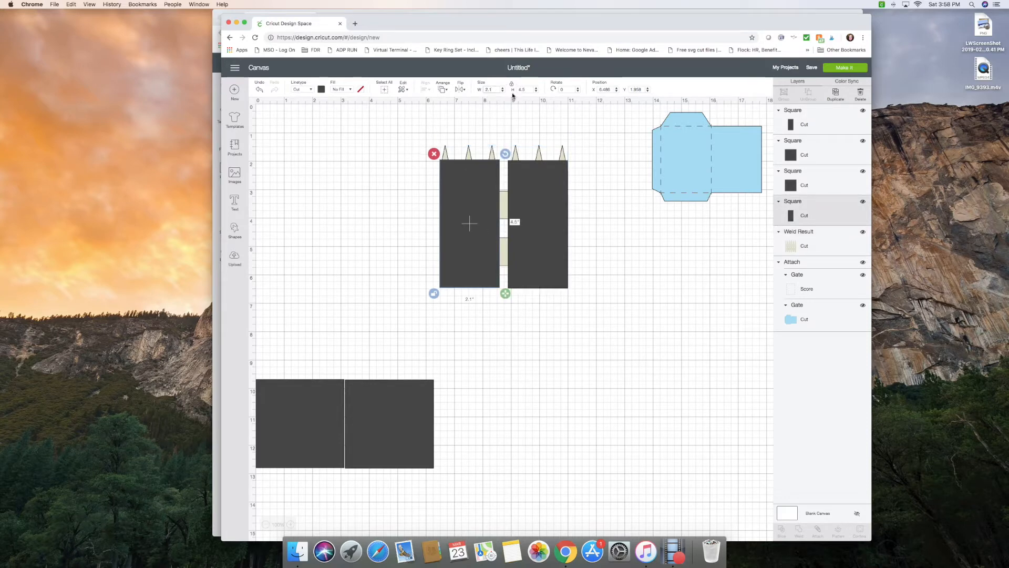
key(Tab)
Step: Try to set the right rectangle's width to 2.25 inches with its proportions locked, and undo the resize
click(532, 177)
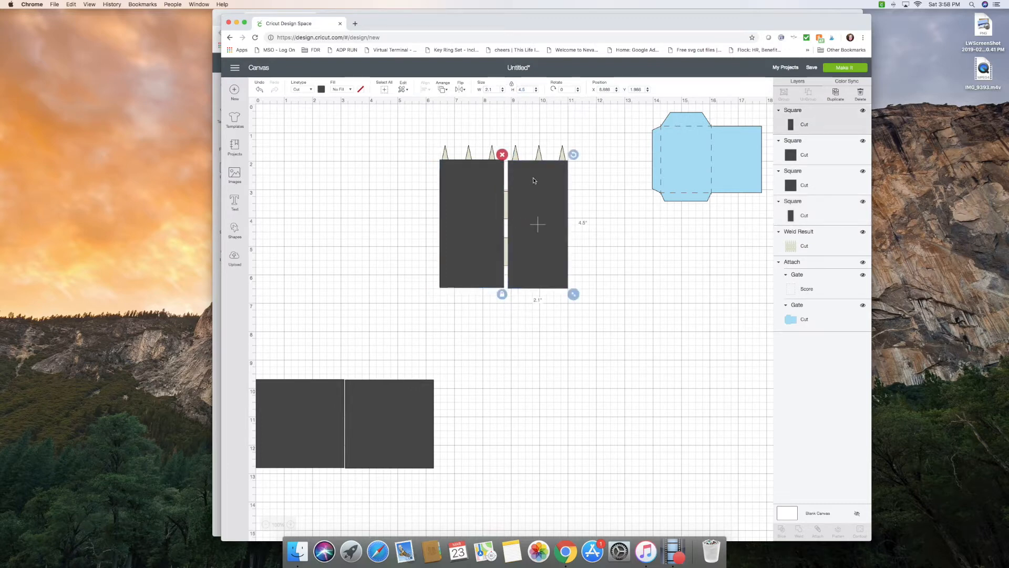
scroll(533, 180, down, 2)
scroll(533, 180, up, 2)
text(.25)
key(Tab)
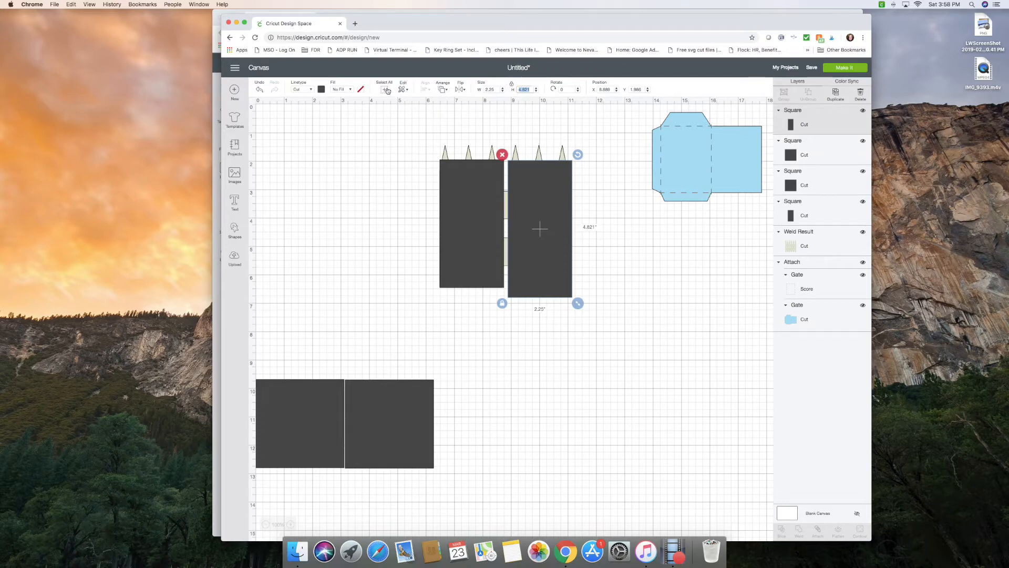
click(260, 91)
Step: Unlock the right rectangle's proportions and set its width to 2.25 inches while keeping the 4.5-inch height
click(529, 194)
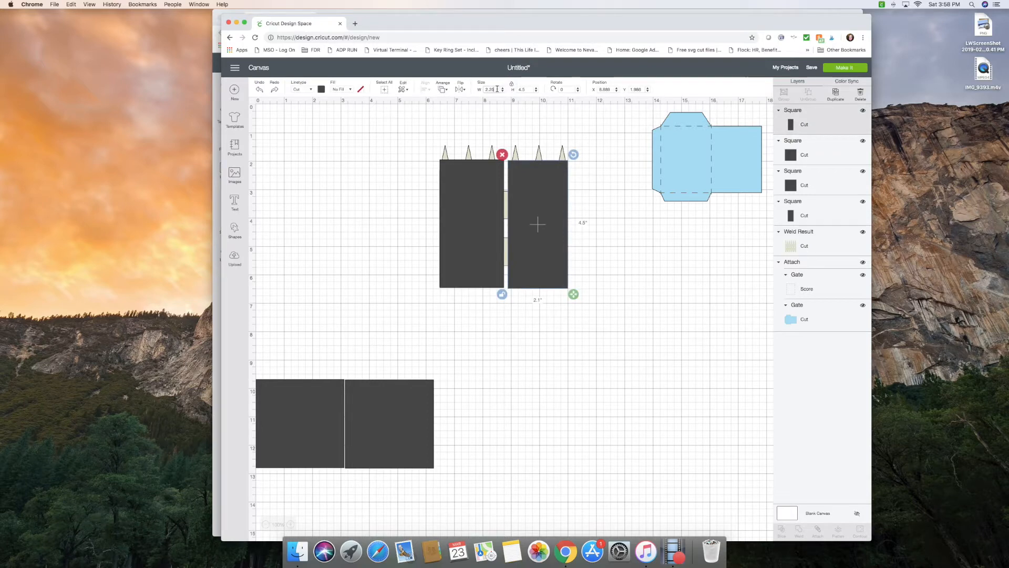
click(413, 165)
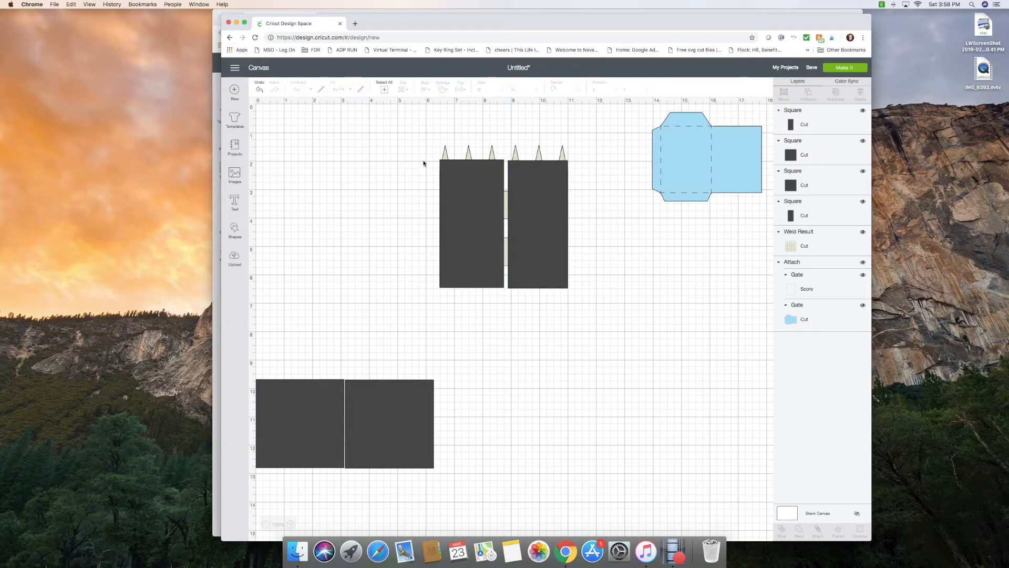
click(535, 188)
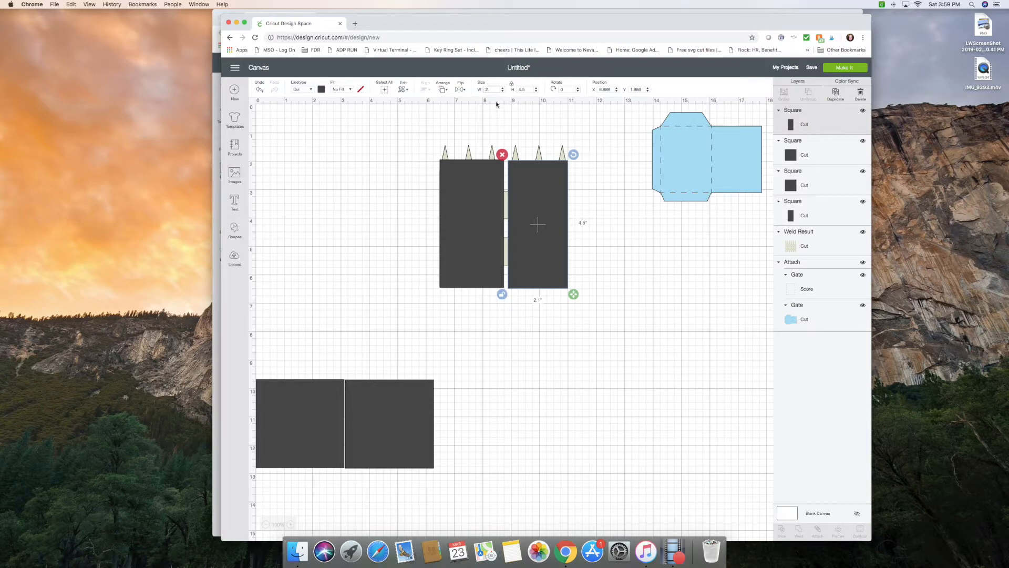
key(Tab)
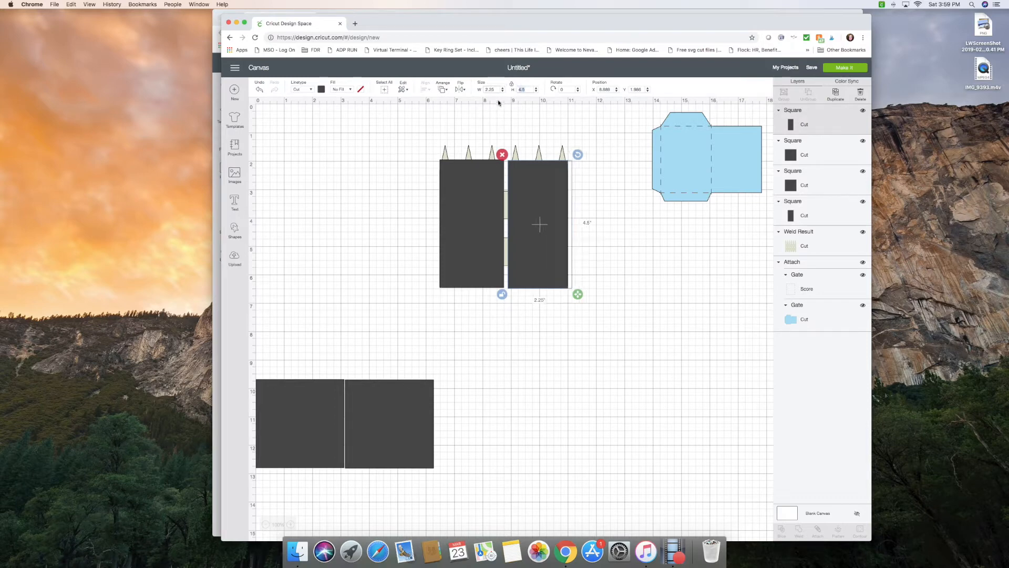
Step: Butt the right rectangle against the left one, and stretch the fence with unlocked proportions to about 5.36 inches tall
drag(541, 222, 538, 223)
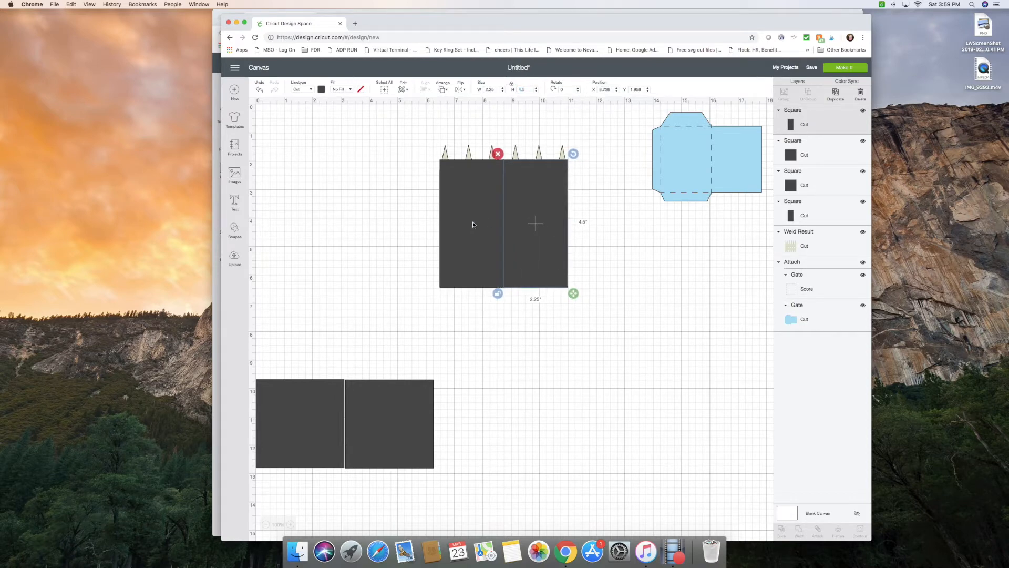
click(395, 220)
click(539, 154)
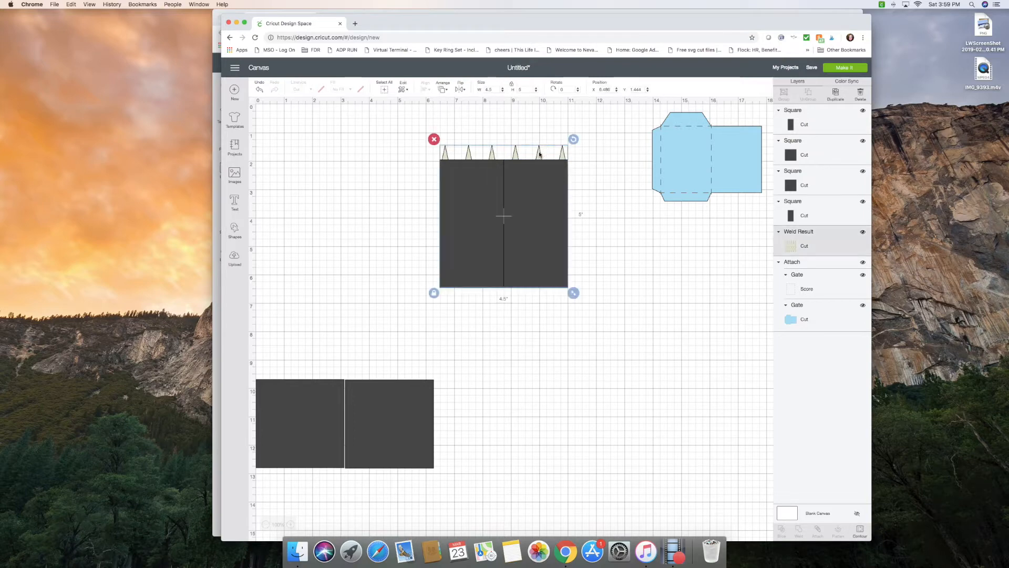
click(433, 293)
drag(573, 293, 574, 303)
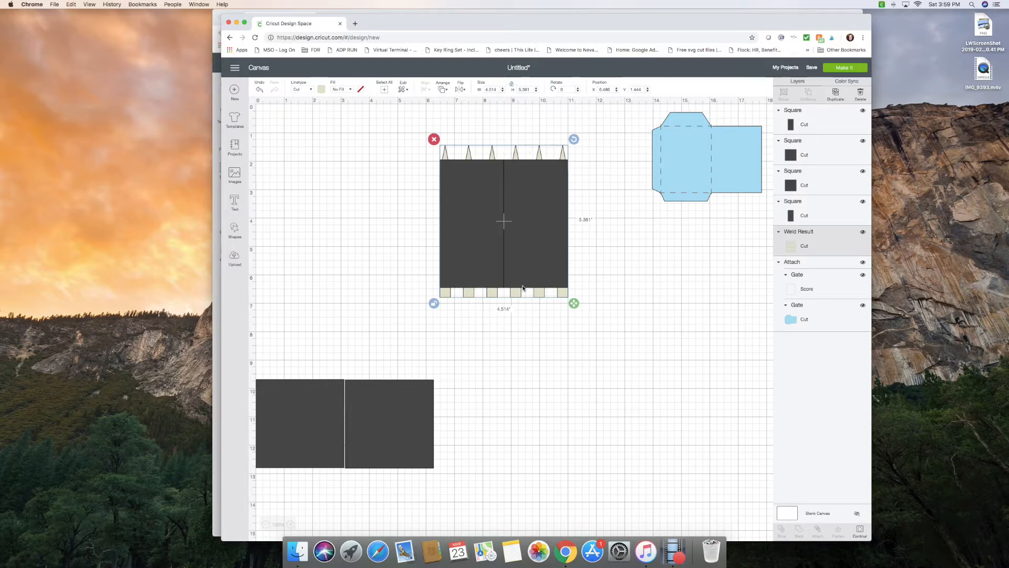
Step: Delete the right spare square, and move the half-width rectangles against the fence's left and right outer edges
click(386, 425)
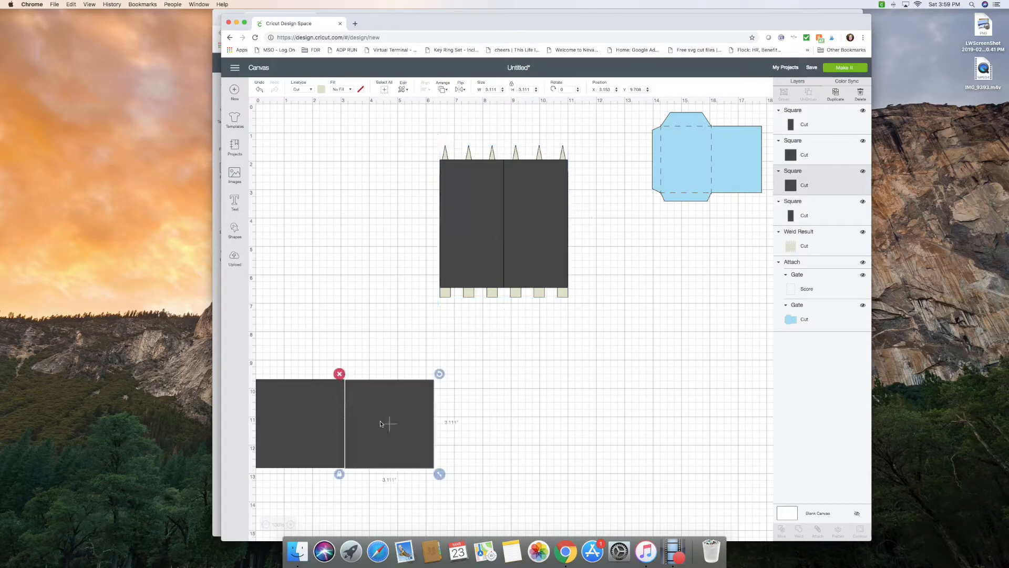
click(336, 373)
drag(467, 227, 411, 227)
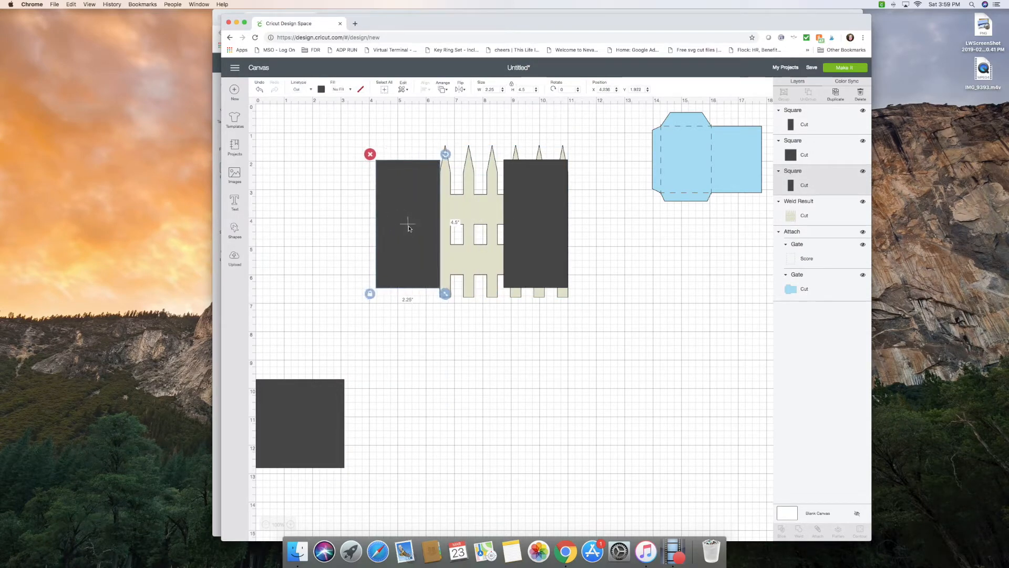
drag(531, 211, 600, 224)
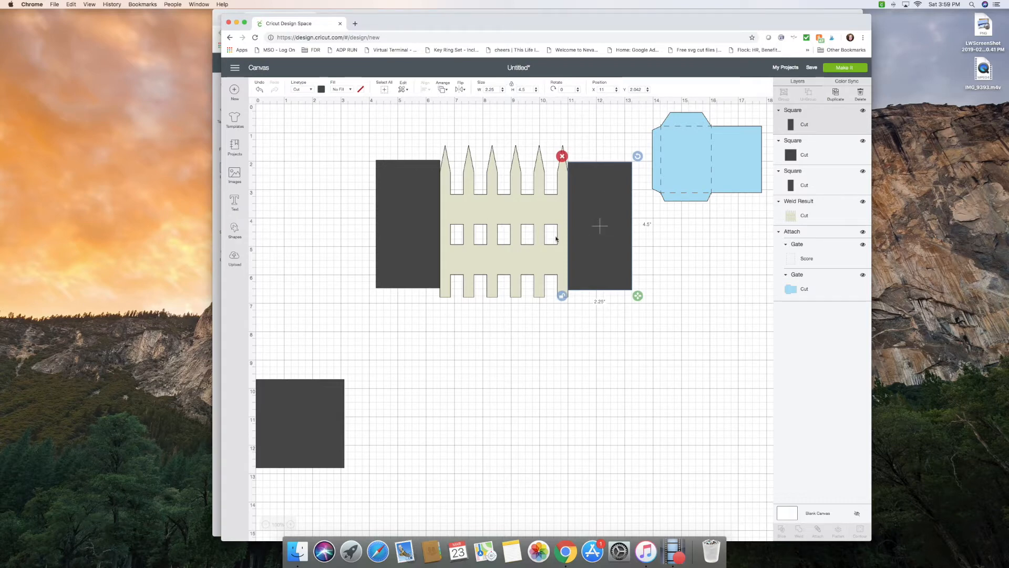
Step: Try to align the two side rectangles with Center Horizontally, and undo the alignment
shift+click(398, 216)
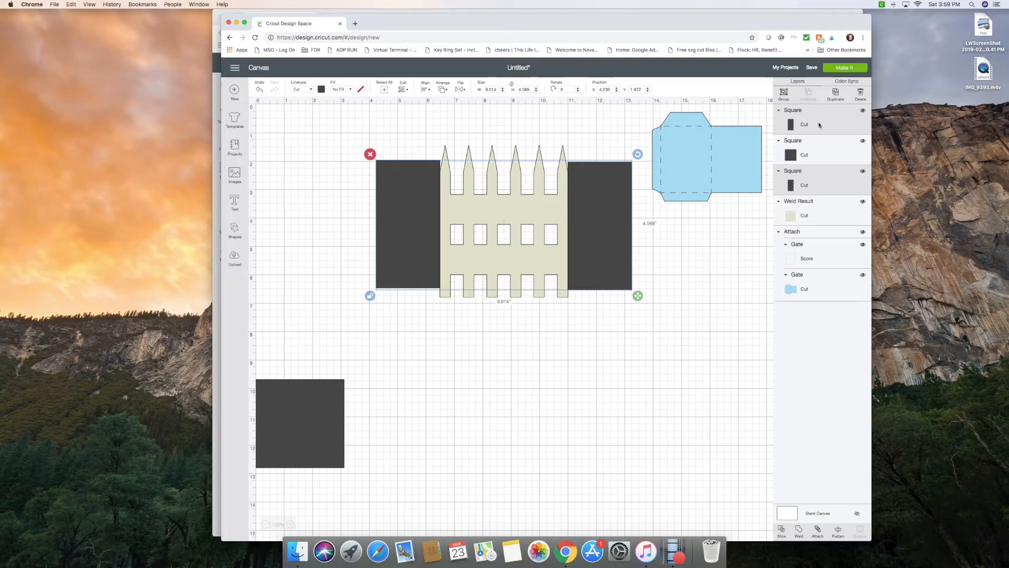
click(425, 89)
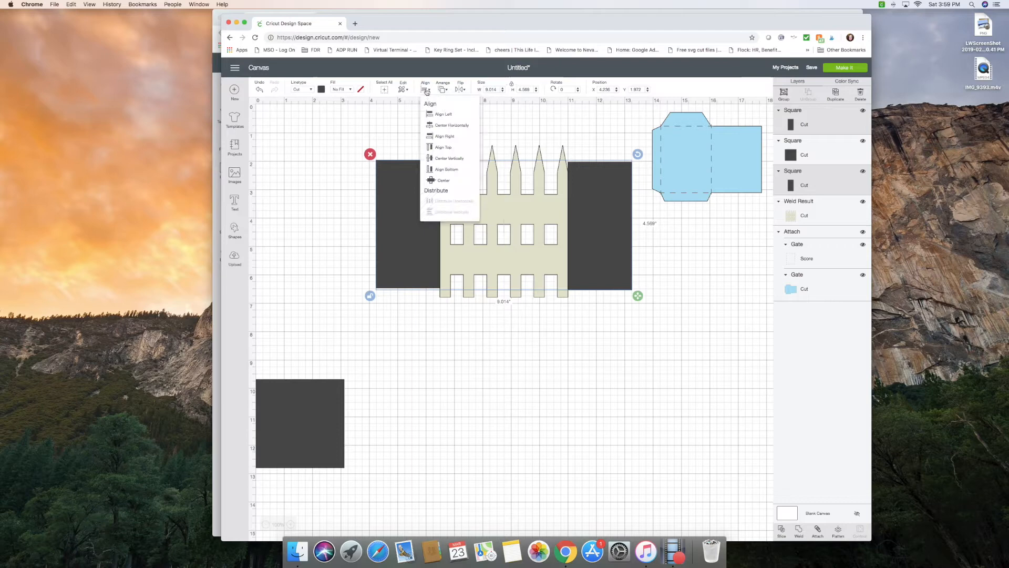
click(451, 158)
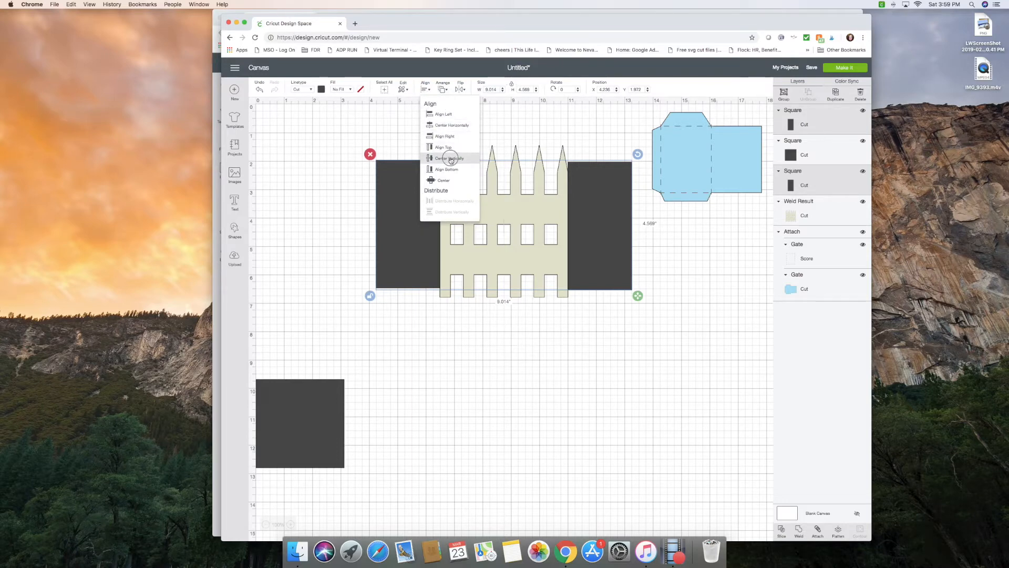
click(454, 126)
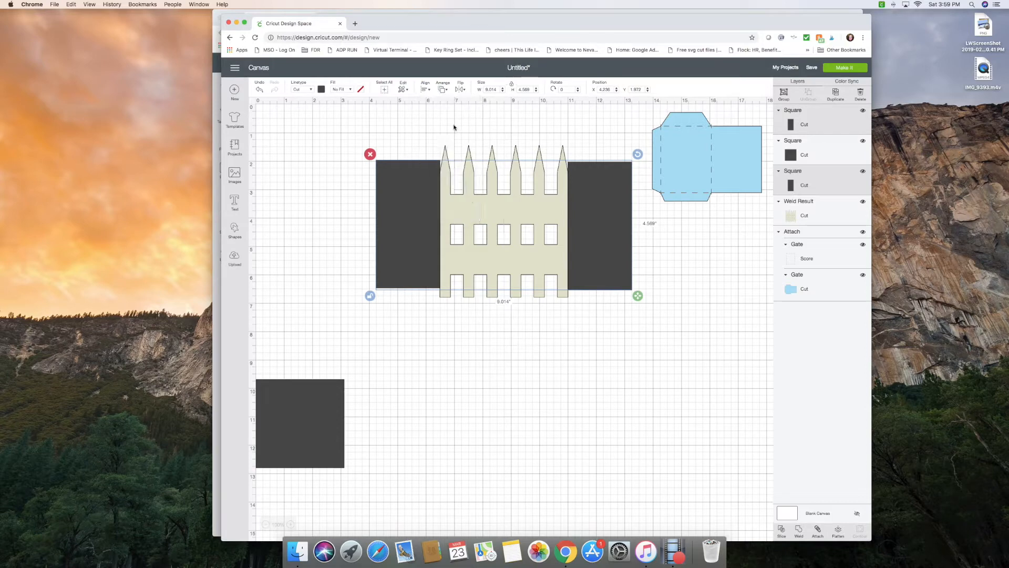
click(426, 90)
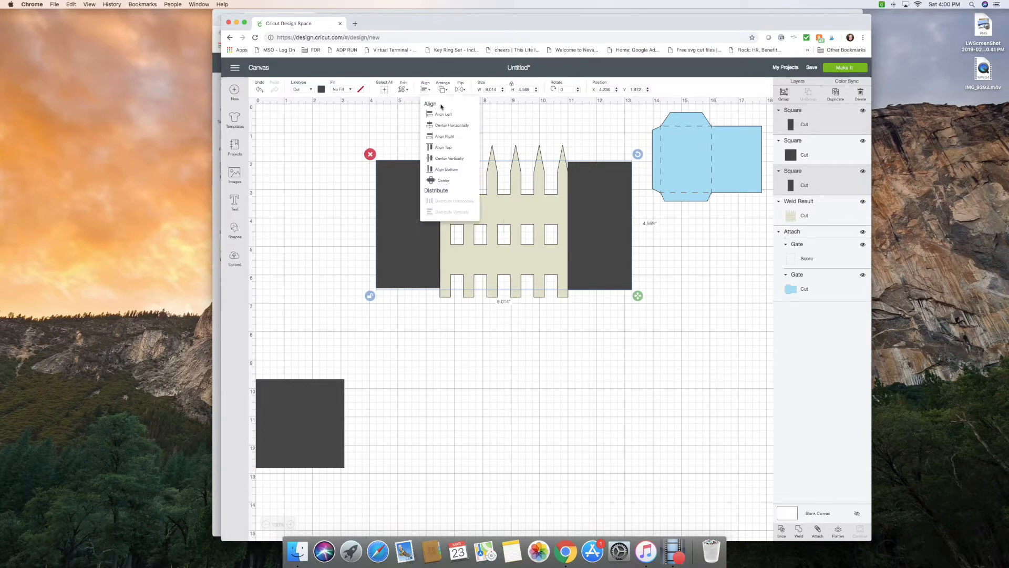
click(446, 125)
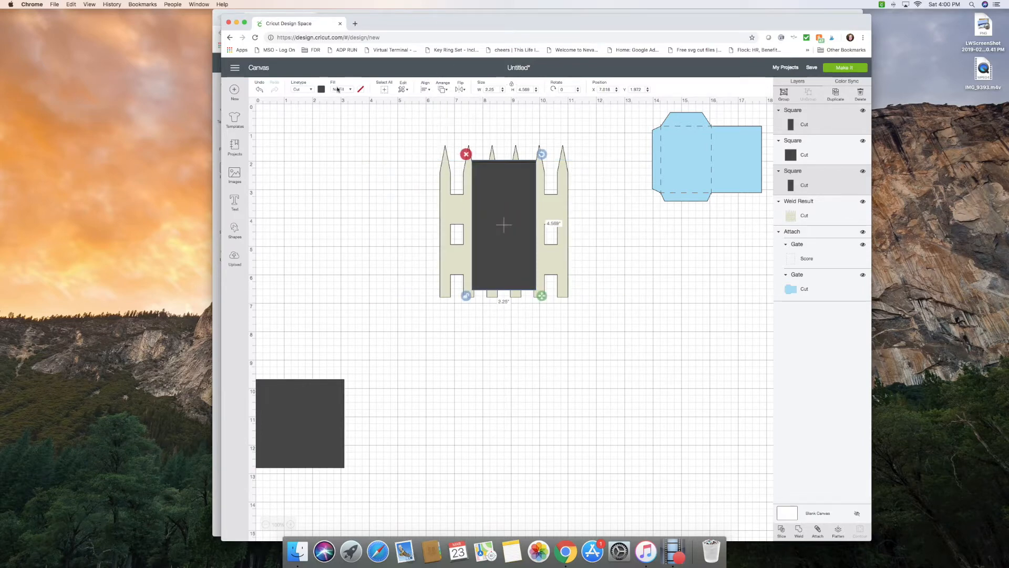
click(260, 90)
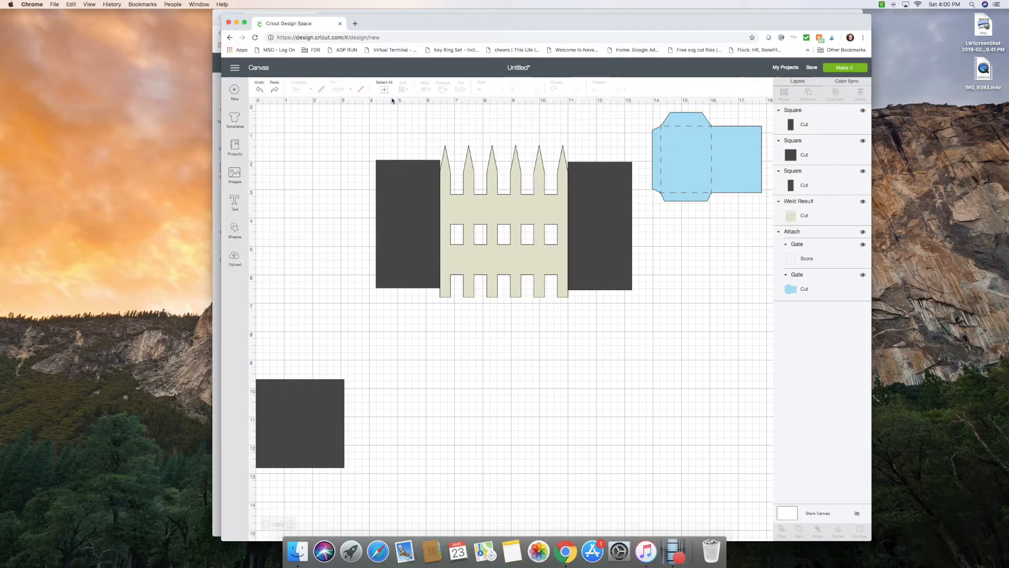
Step: Align the two side rectangles with each other using Center Vertically
click(617, 228)
shift+click(395, 217)
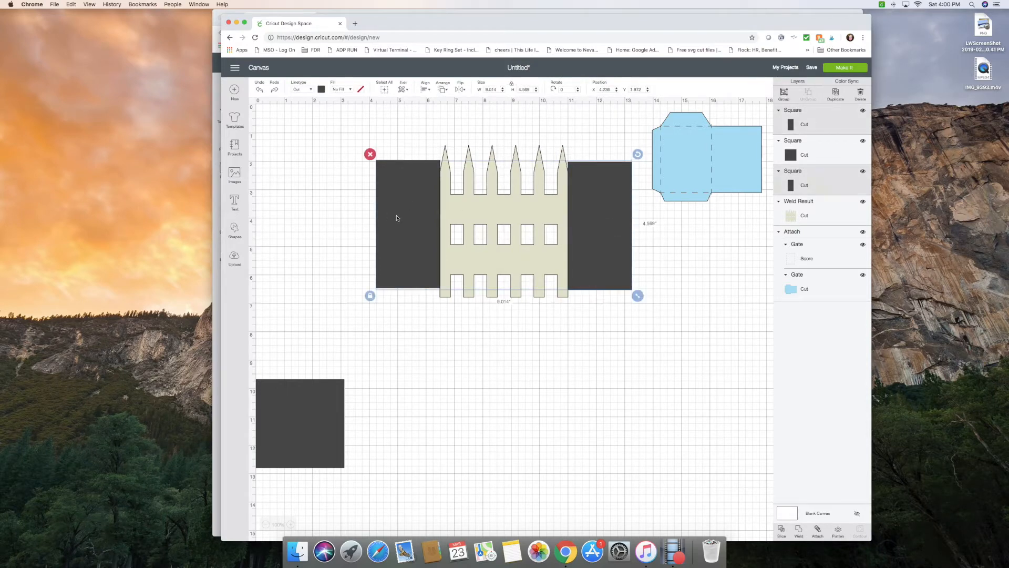
click(425, 90)
click(446, 159)
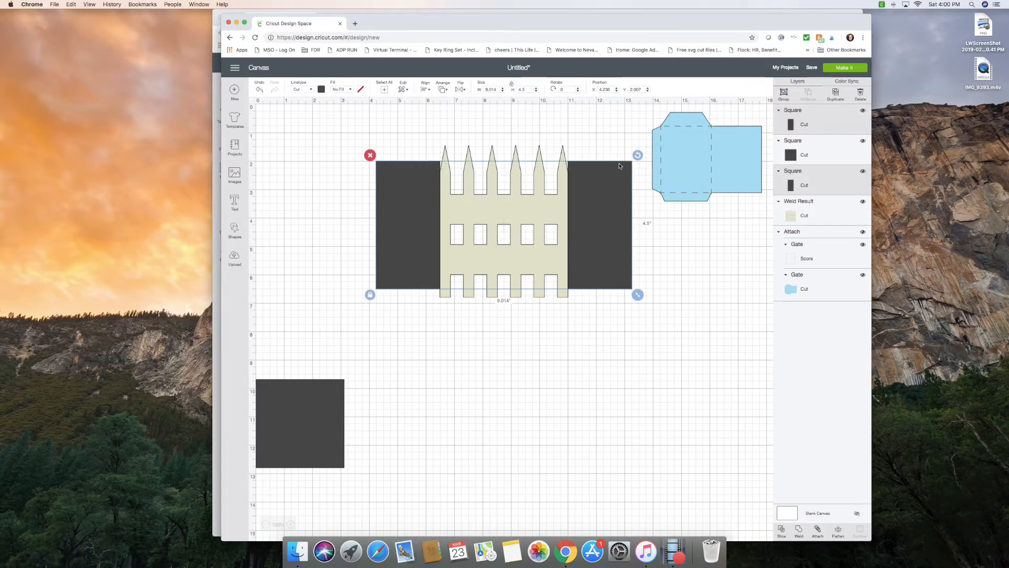
click(735, 277)
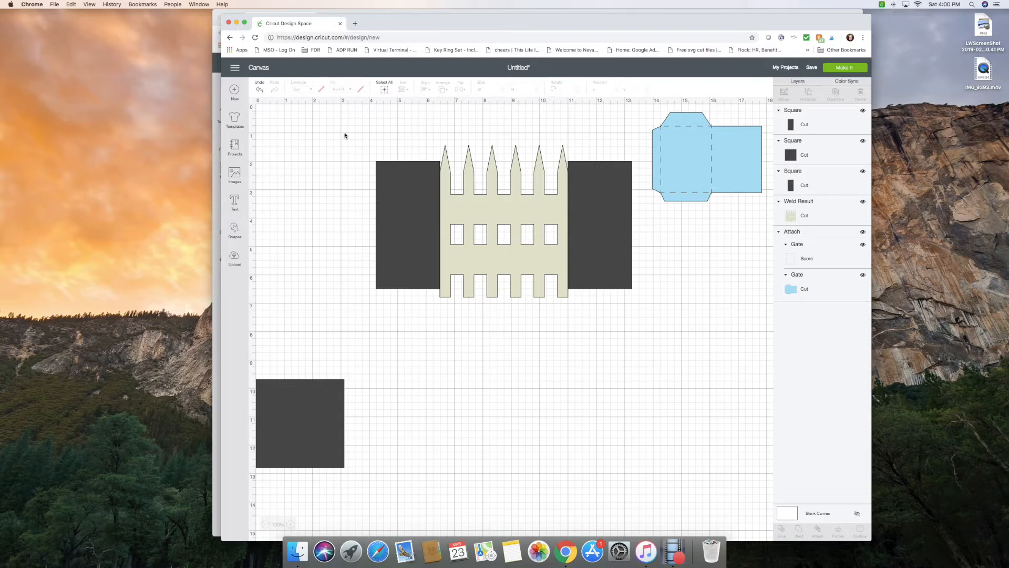
Step: Weld the fence and its two side rectangles into a single shape
click(395, 190)
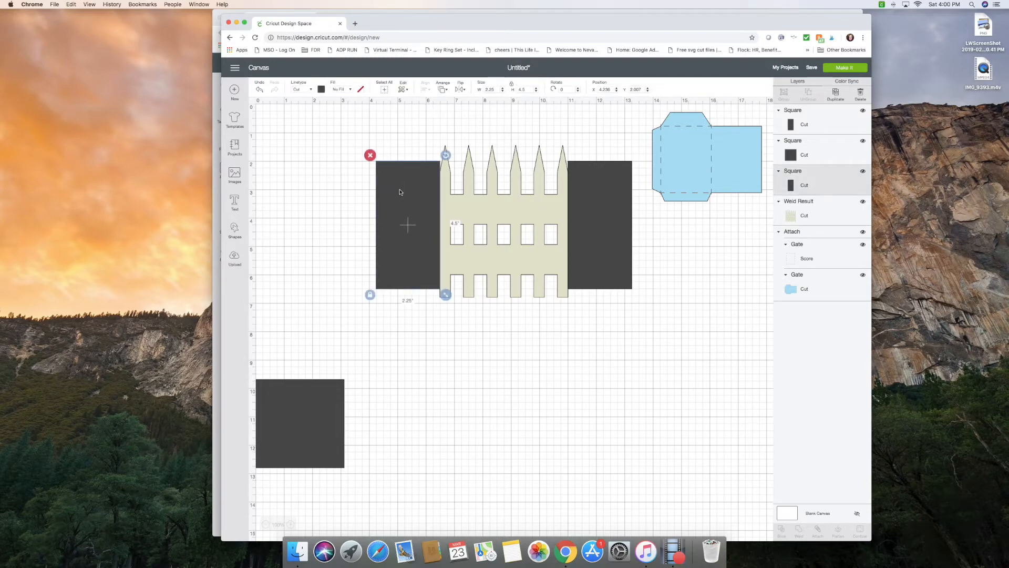
shift+click(511, 204)
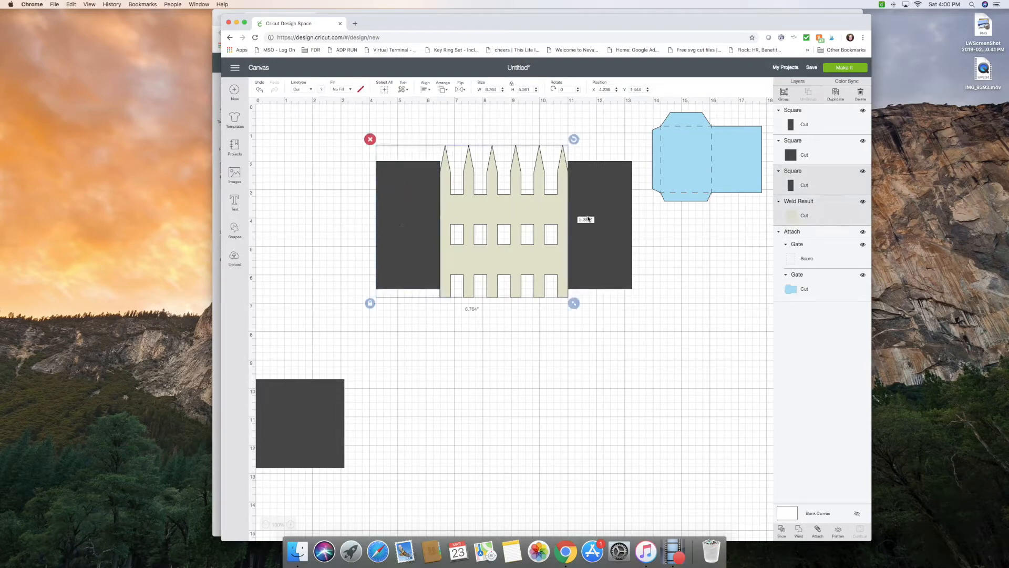
shift+click(606, 220)
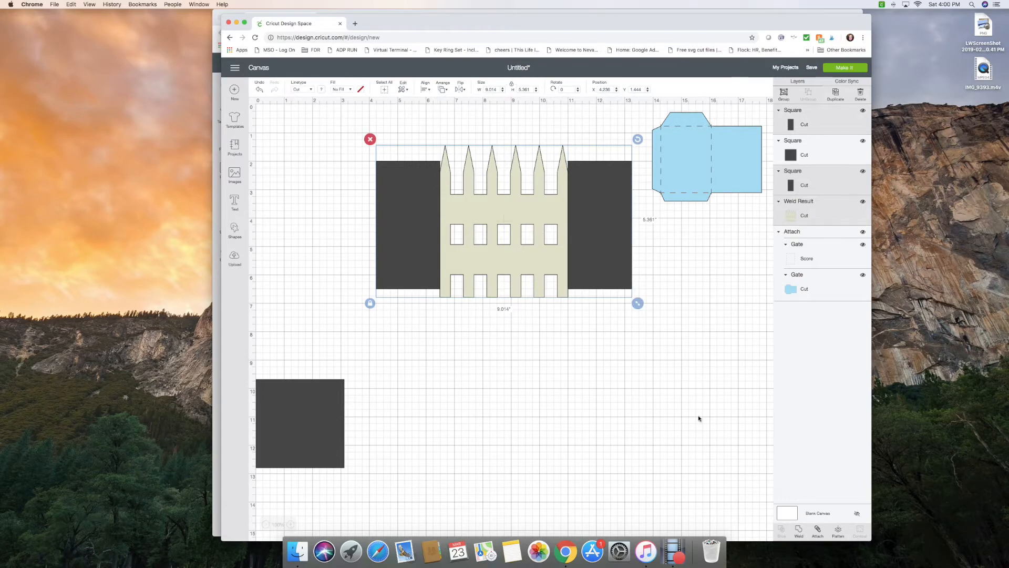
click(799, 534)
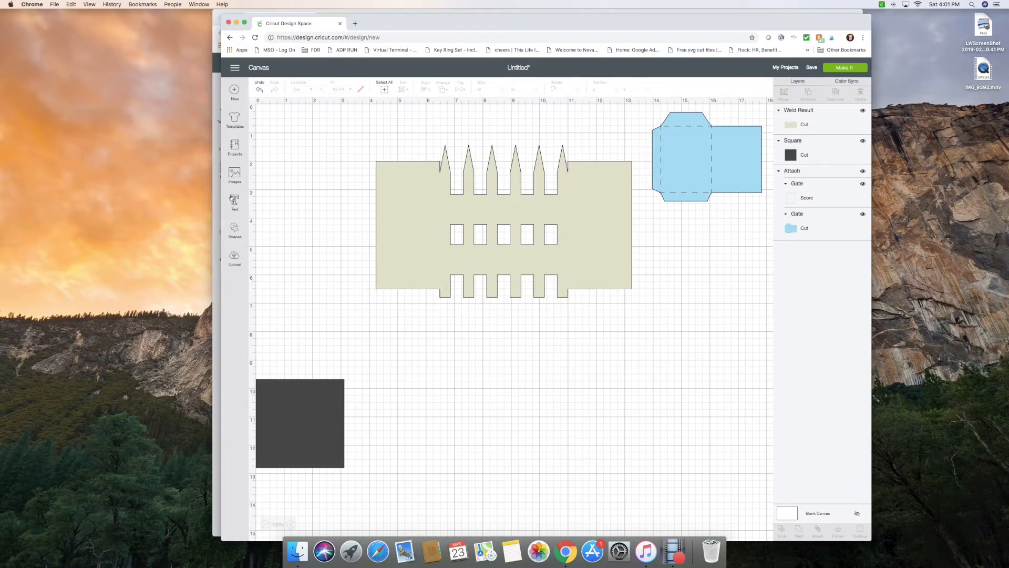
Step: Add a vertical score line about 4.39 inches long where the left panel meets the fence
click(235, 229)
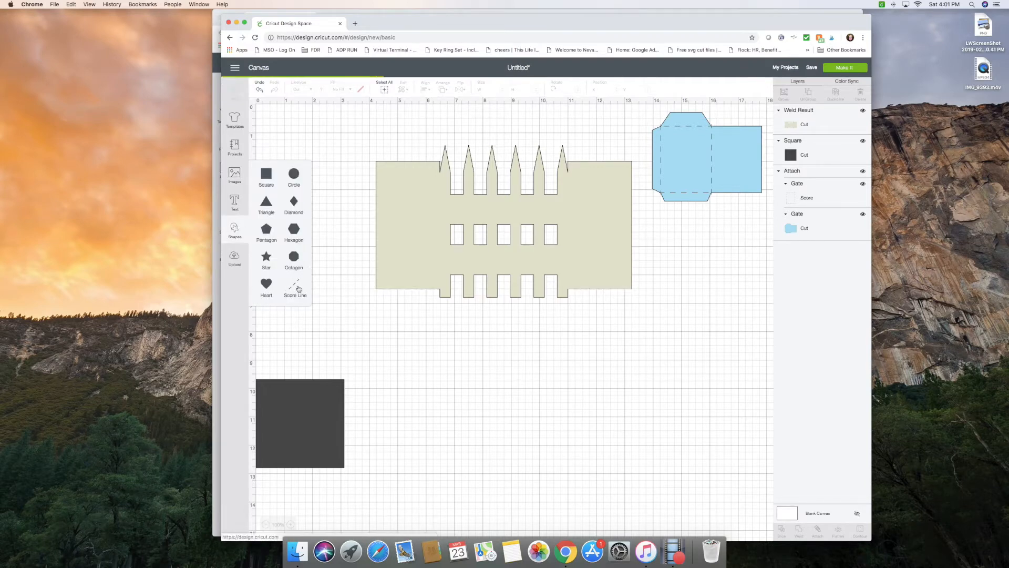
click(293, 288)
drag(367, 260, 441, 218)
drag(442, 271, 445, 303)
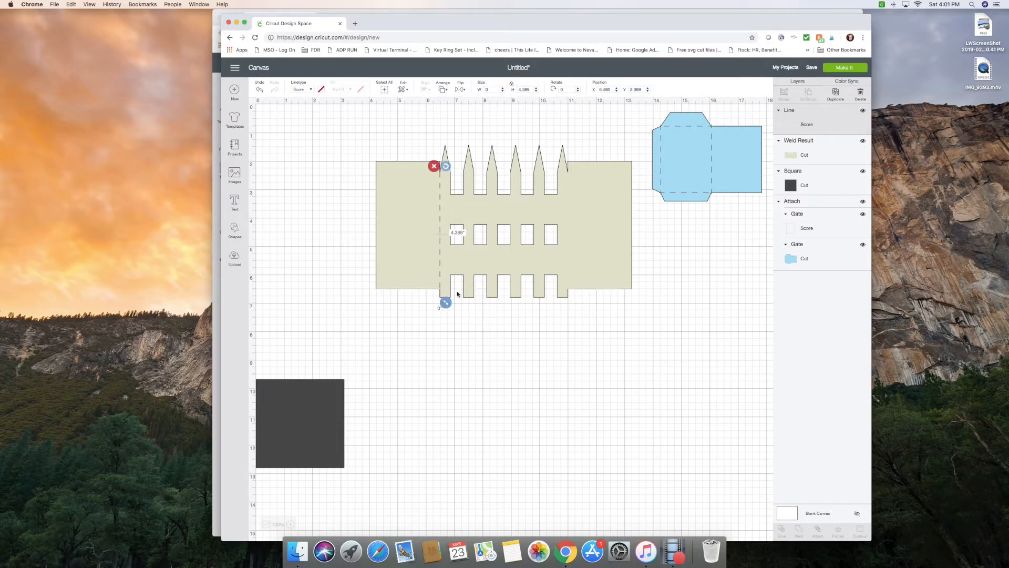
Step: Duplicate the score line and place the copy where the right panel meets the fence, level with the first line
click(835, 94)
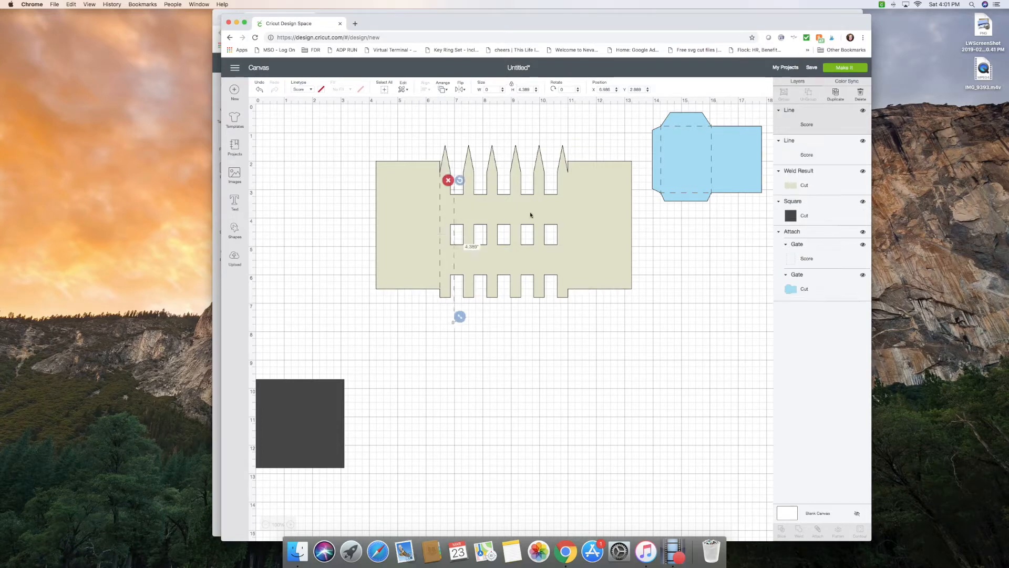
drag(454, 248, 568, 234)
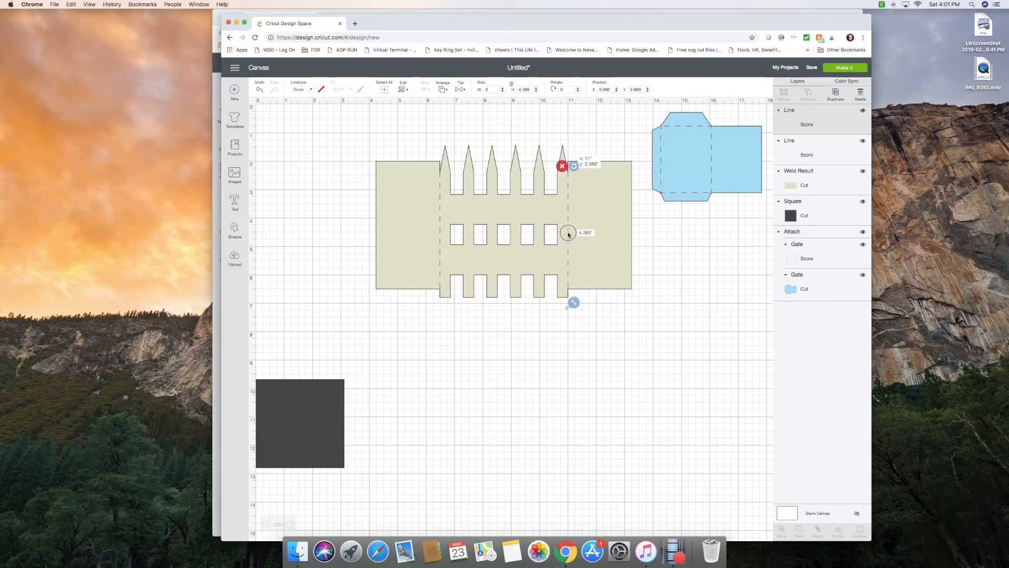
drag(568, 234, 568, 234)
click(677, 240)
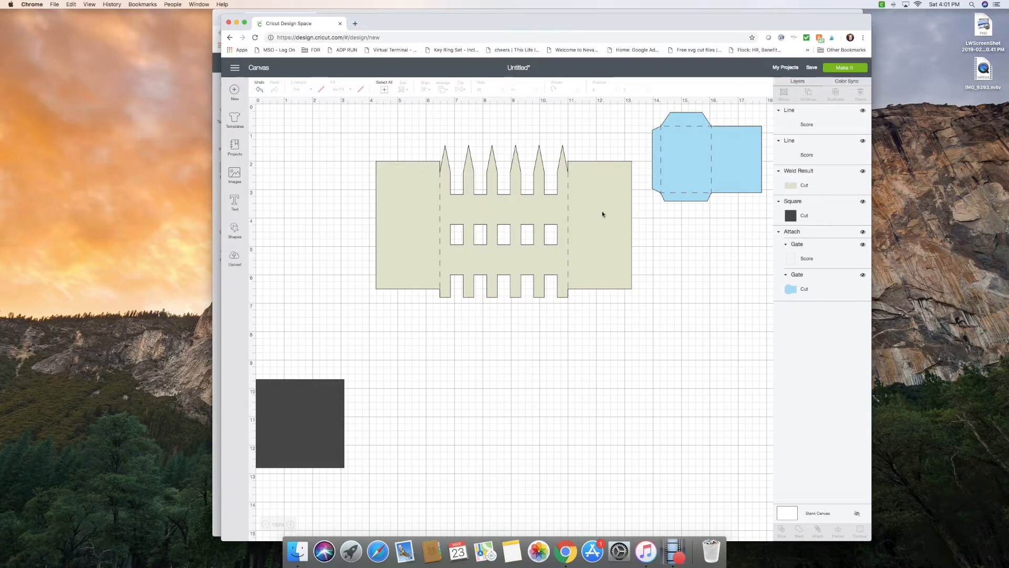
click(568, 234)
drag(569, 234, 568, 234)
click(658, 242)
Step: Attach both score lines to the welded fence shape, and shift the attached piece a little to the left
drag(620, 299, 637, 322)
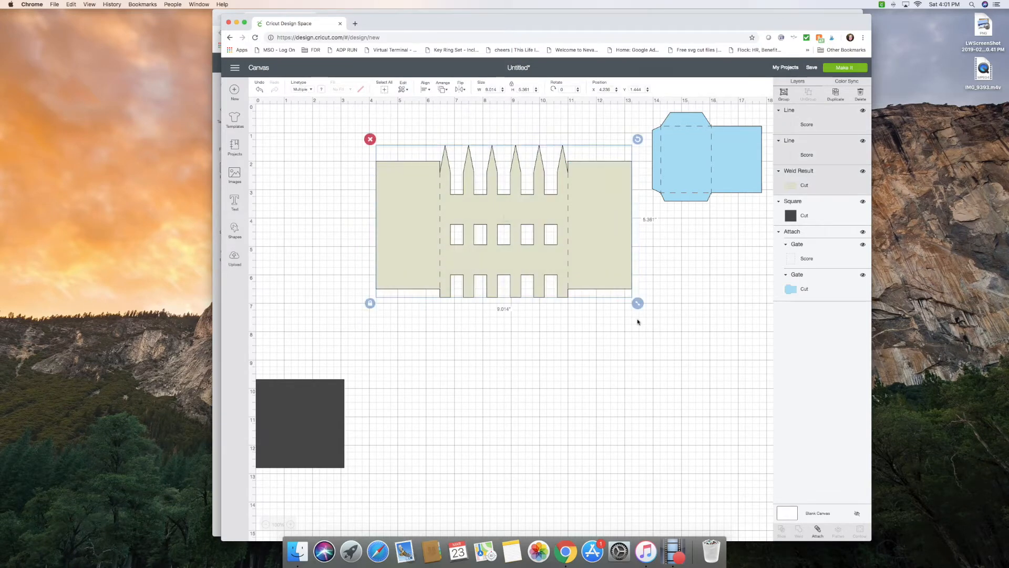
click(811, 532)
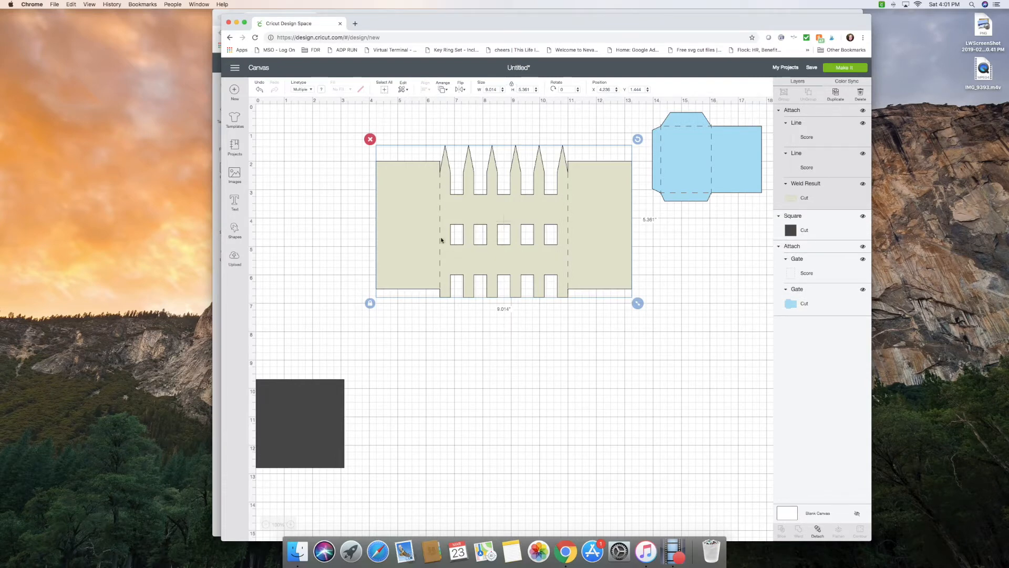
drag(537, 222, 500, 227)
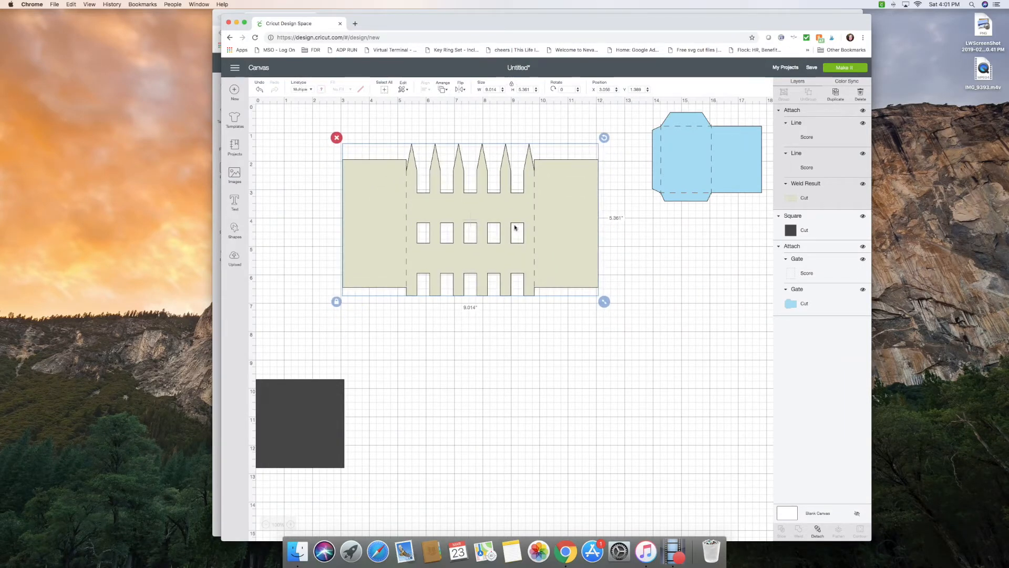
Step: Move the remaining square below the fence and bring it forward in the layer order
drag(313, 421, 361, 413)
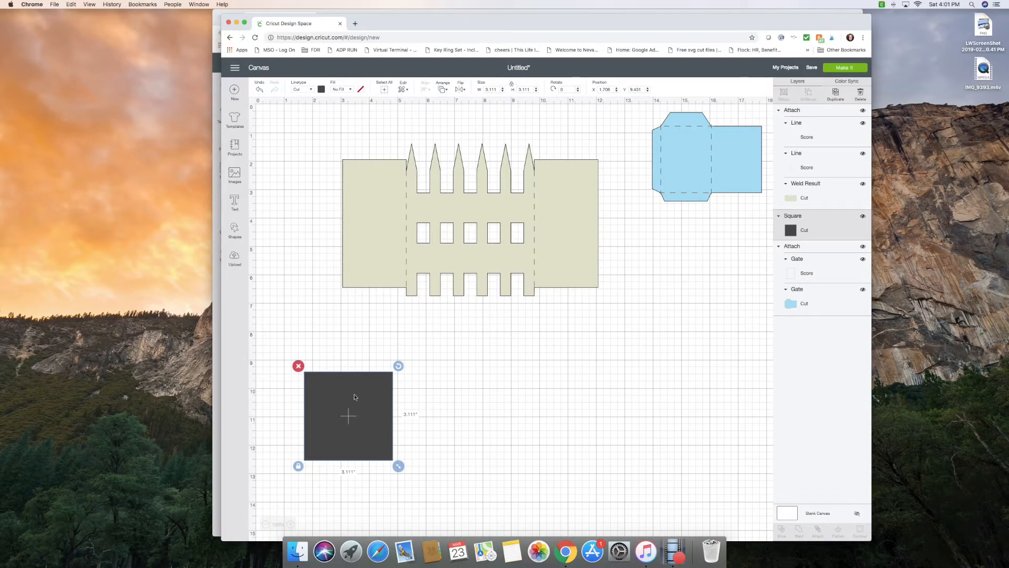
drag(348, 411, 454, 363)
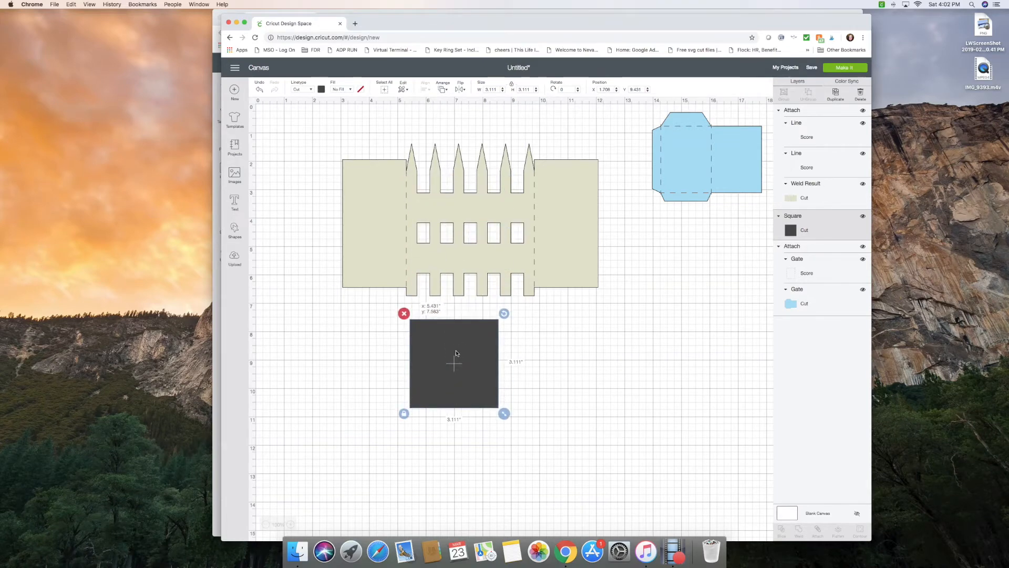
click(442, 89)
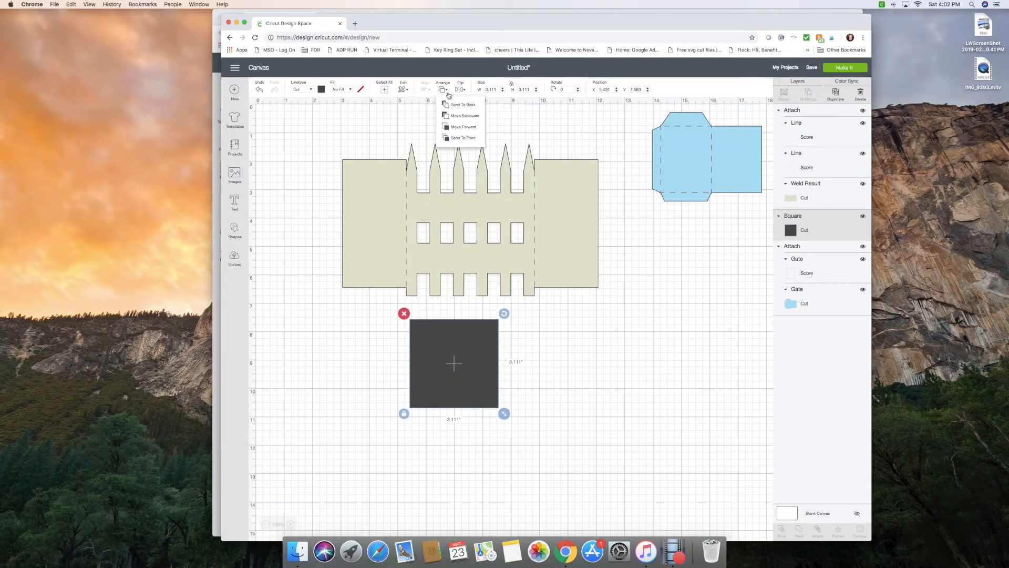
click(465, 127)
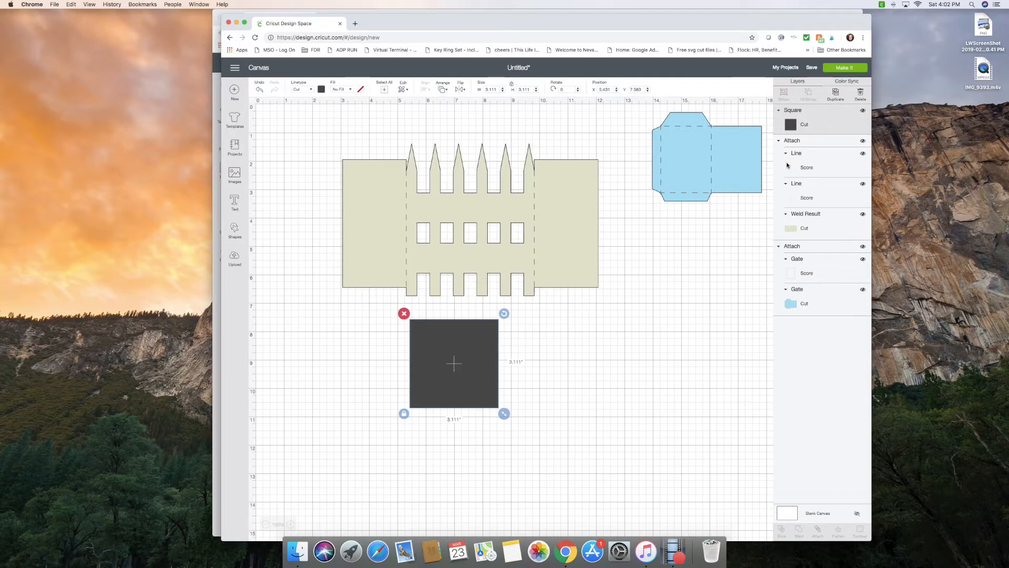
Step: Place the square over the fence between the score lines and resize it, proportions unlocked, to about 4.39 by 4.40 inches
drag(454, 387, 471, 264)
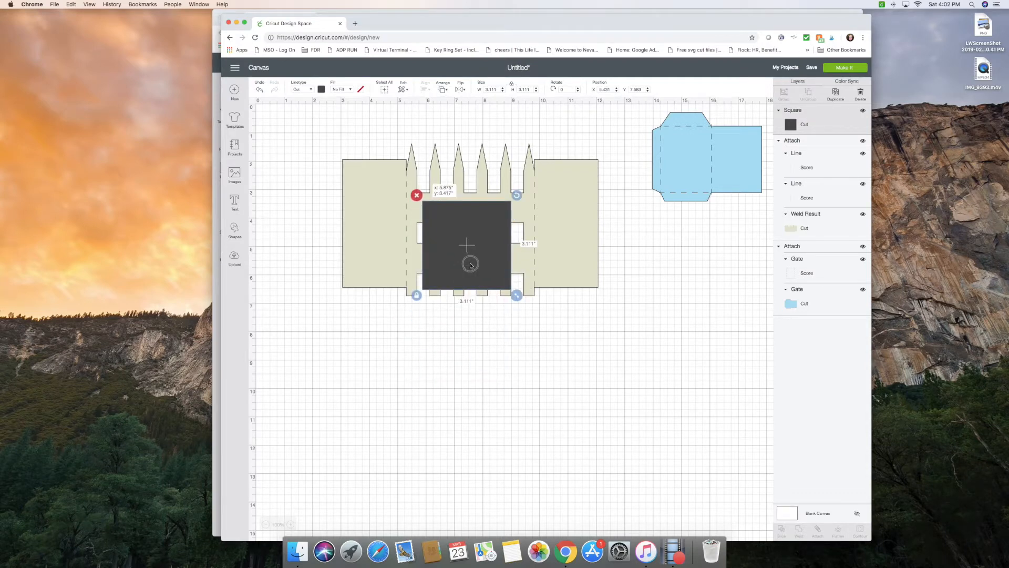
drag(469, 247, 454, 210)
click(401, 254)
drag(501, 254, 541, 292)
drag(481, 240, 481, 240)
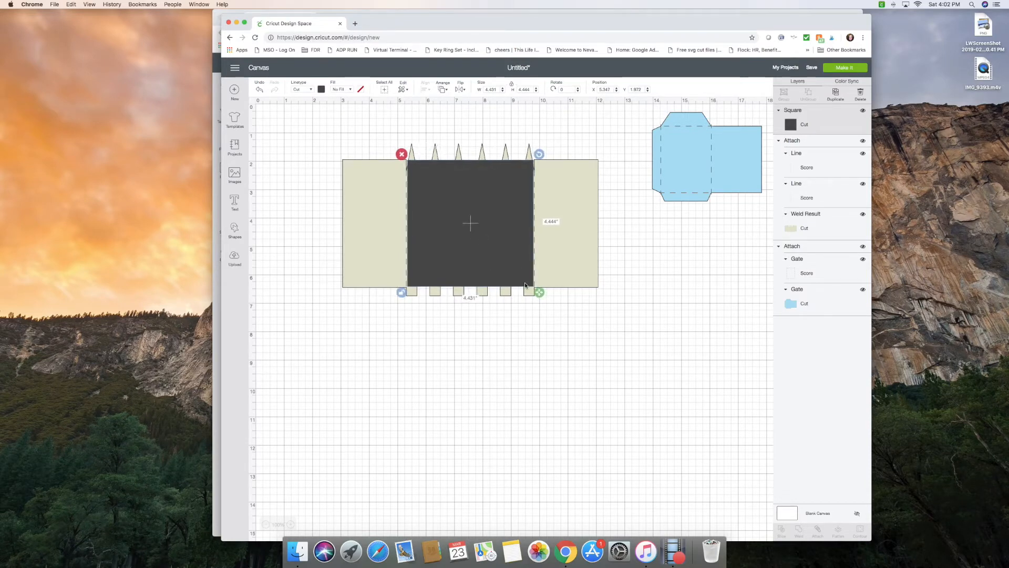
drag(539, 293, 538, 293)
drag(468, 225, 468, 227)
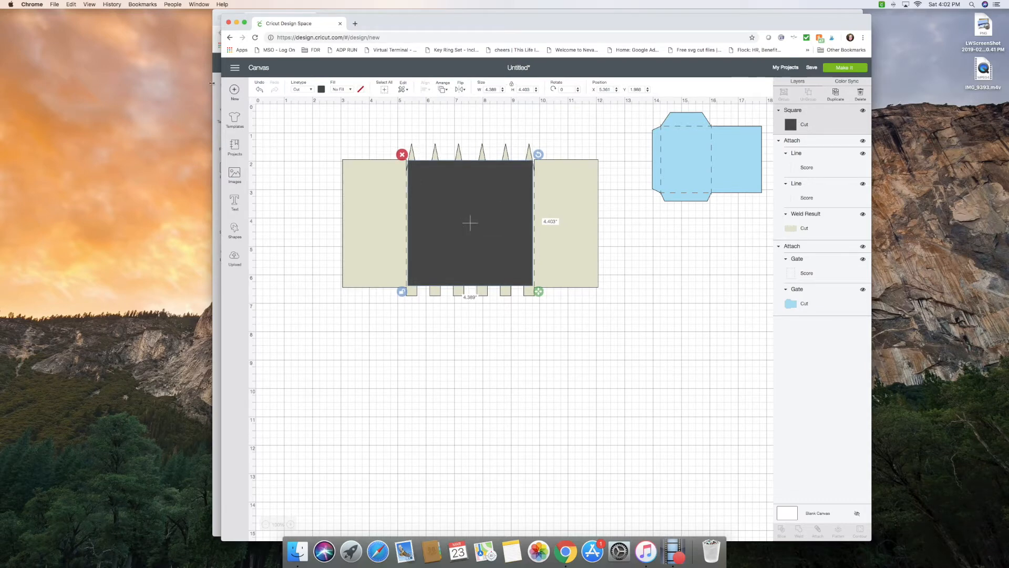
Step: Change the insert square's material colour to white and deselect it
click(321, 90)
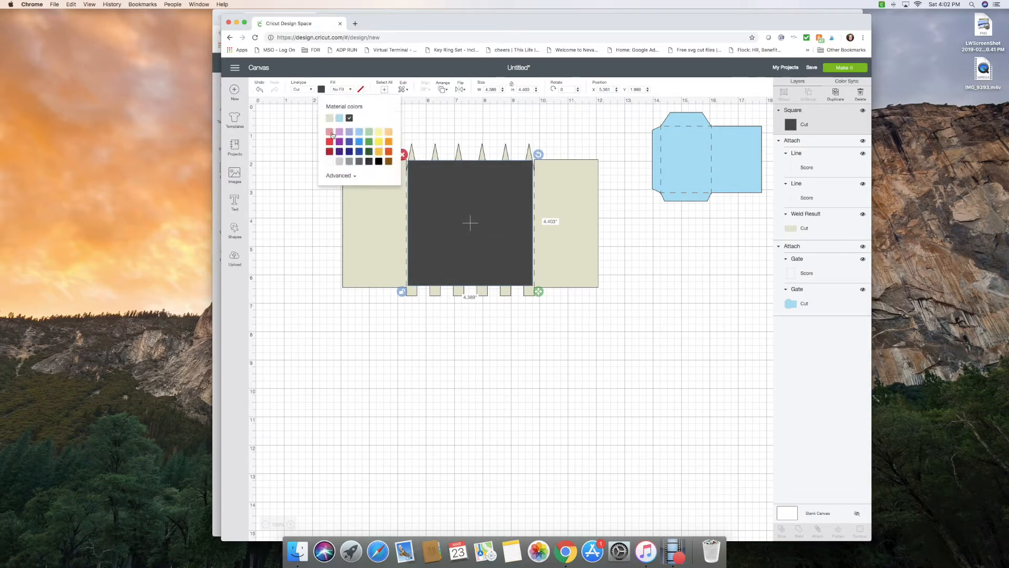
click(329, 161)
click(565, 126)
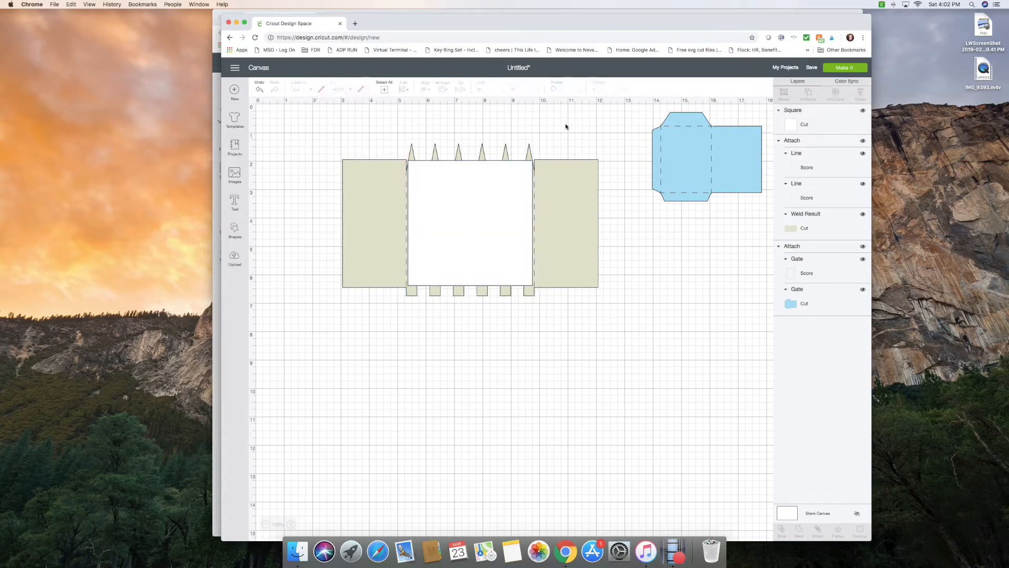
Step: Change the welded fence layer's material colour to light grey
click(563, 201)
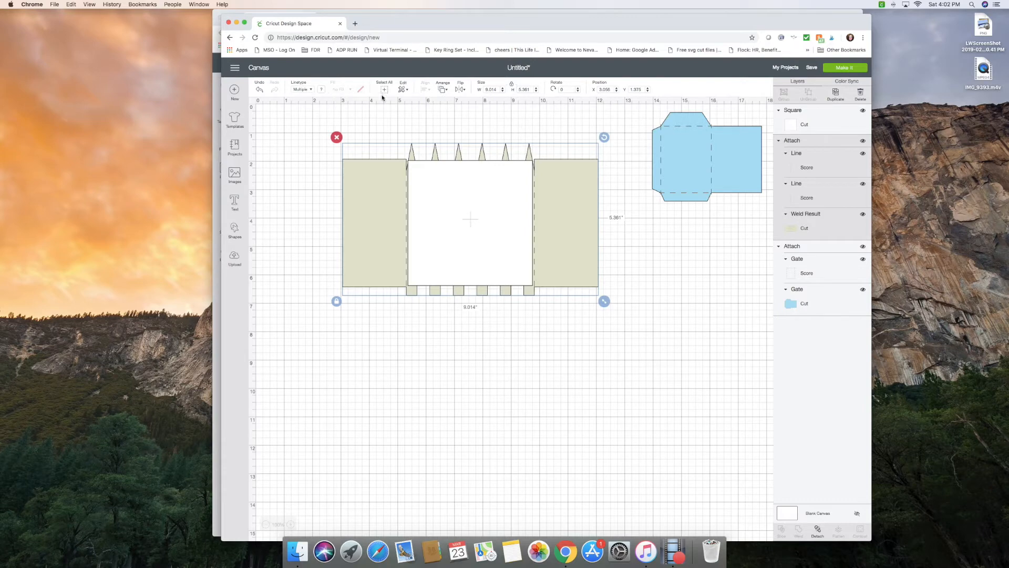
click(311, 90)
click(311, 90)
click(790, 226)
click(320, 89)
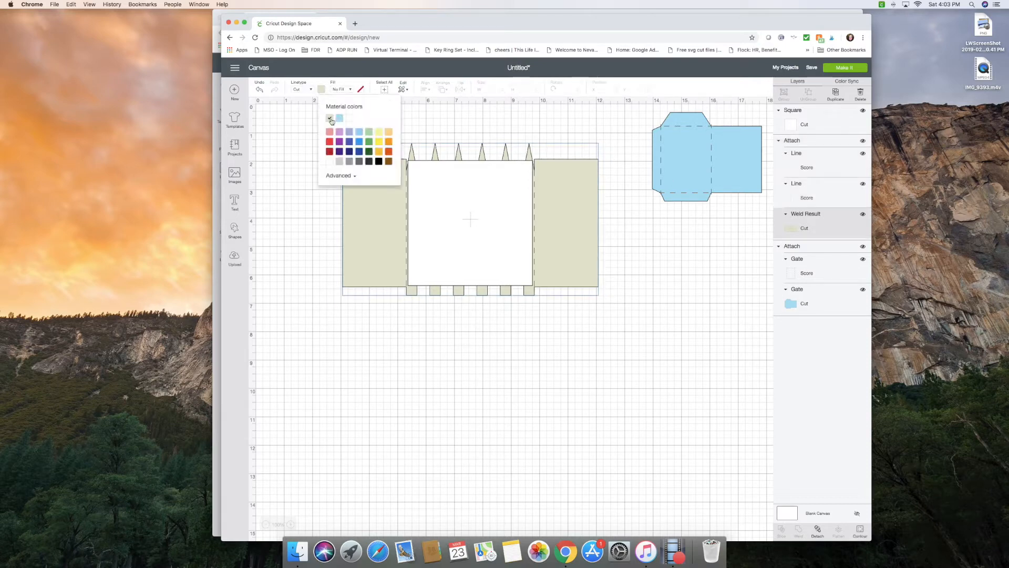
click(351, 161)
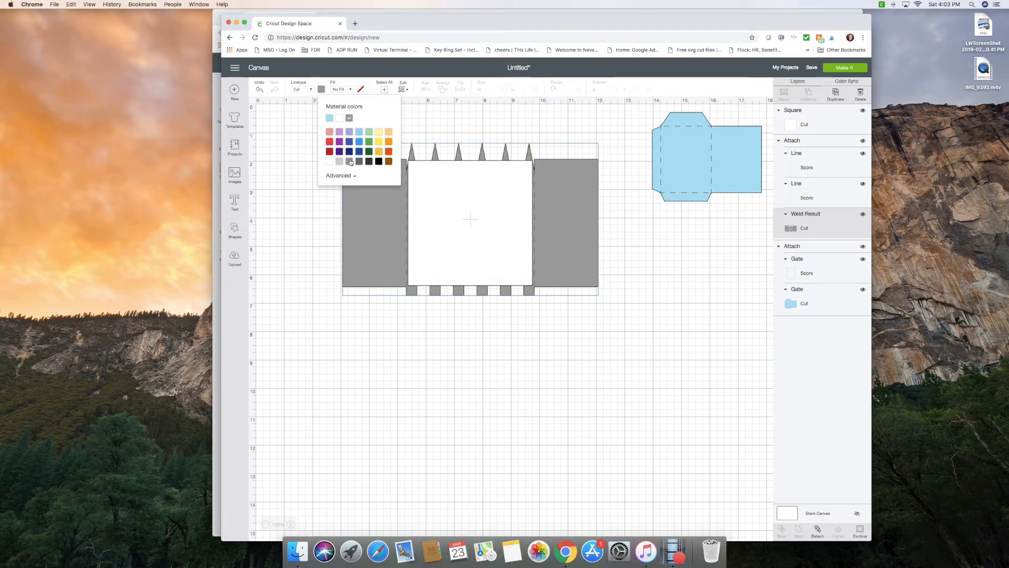
click(340, 162)
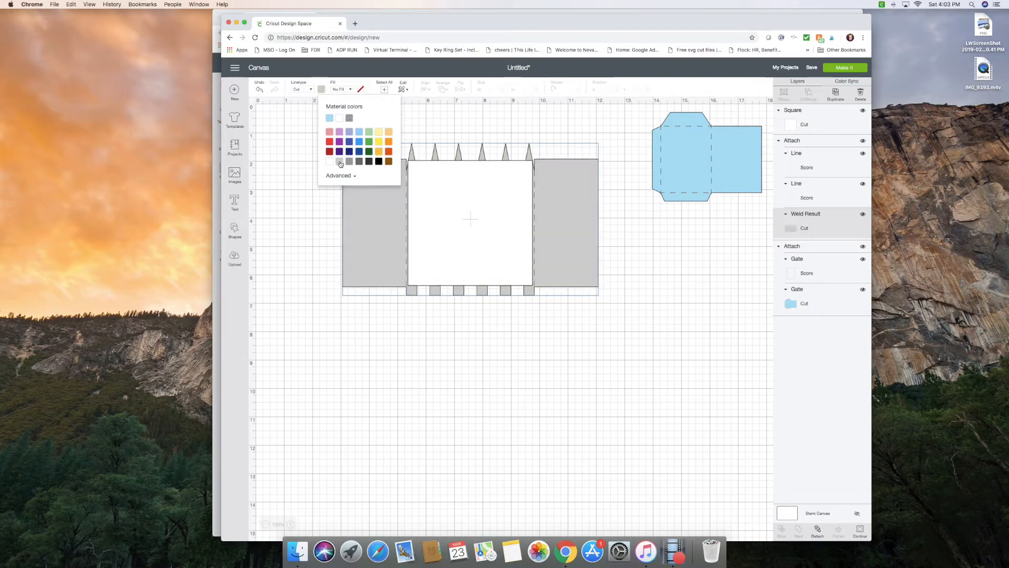
click(457, 119)
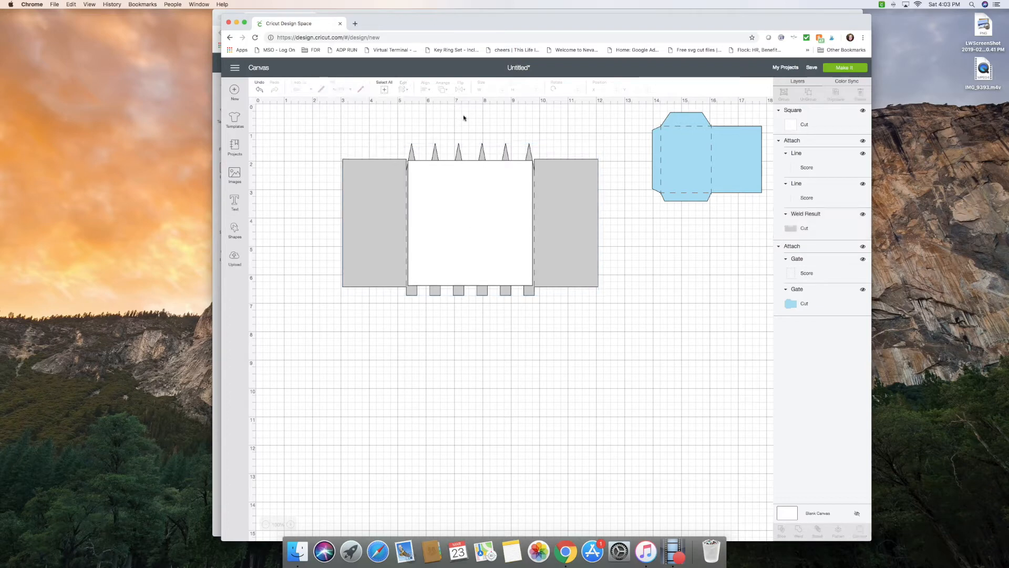
Step: Sync the envelope's colour to the light grey of the welded fence
click(668, 160)
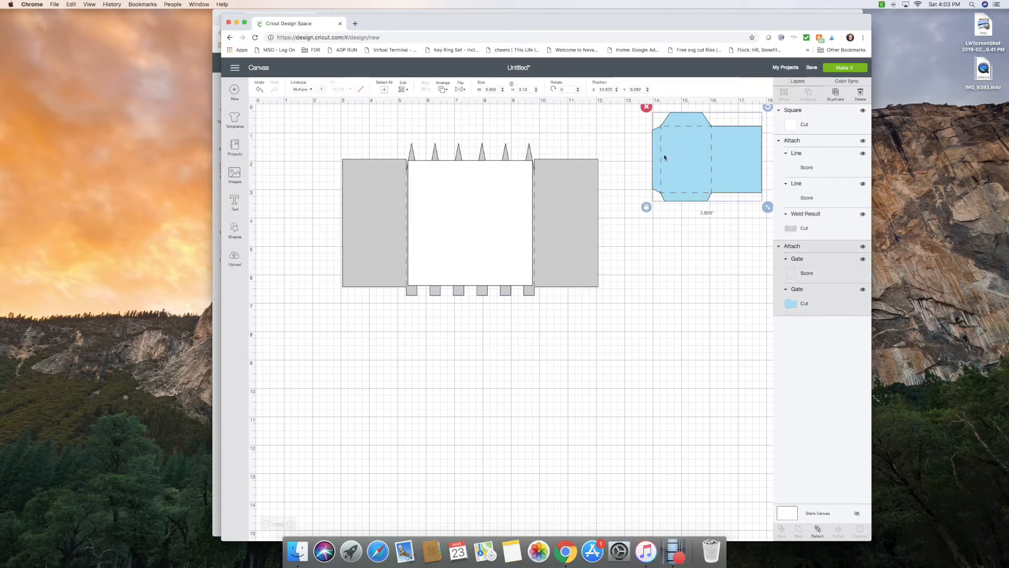
click(847, 81)
drag(795, 173, 817, 141)
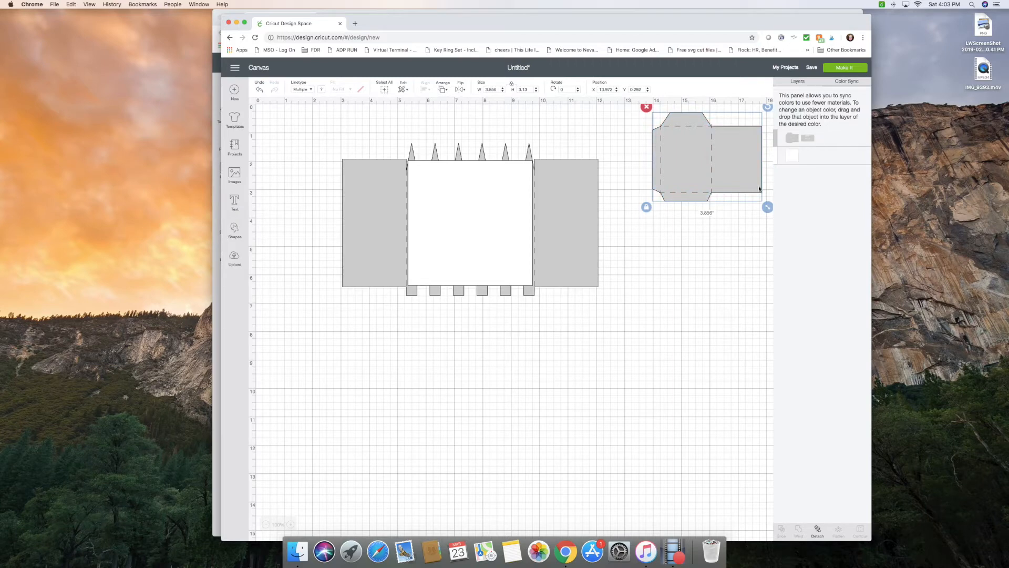
click(710, 267)
Step: Bring the envelope to the front of the layer order and place it over the white square on the fence card
drag(692, 177, 670, 209)
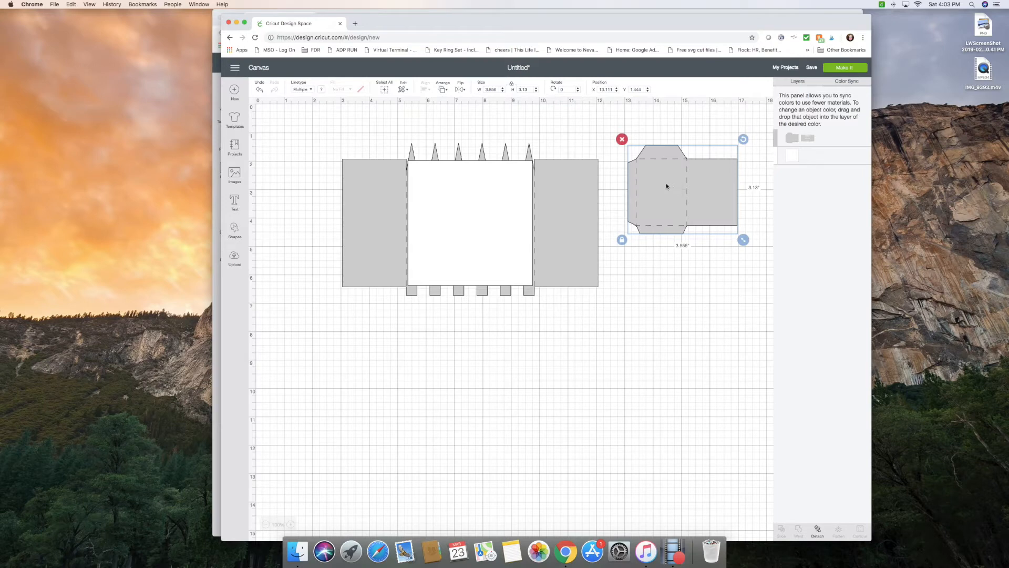
mouse_move(656, 186)
mouse_down()
mouse_move(487, 196)
mouse_move(667, 179)
mouse_up()
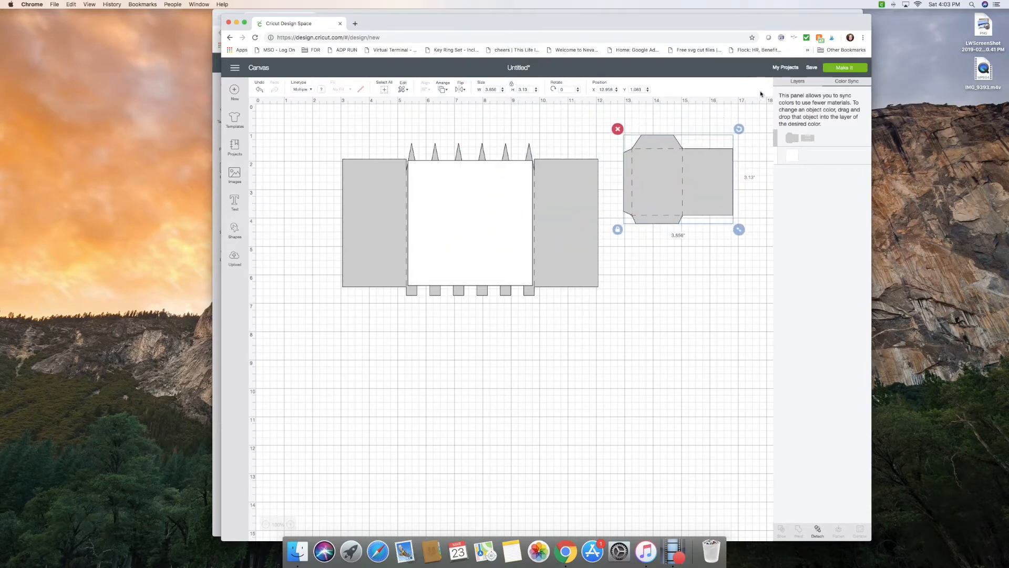
click(797, 82)
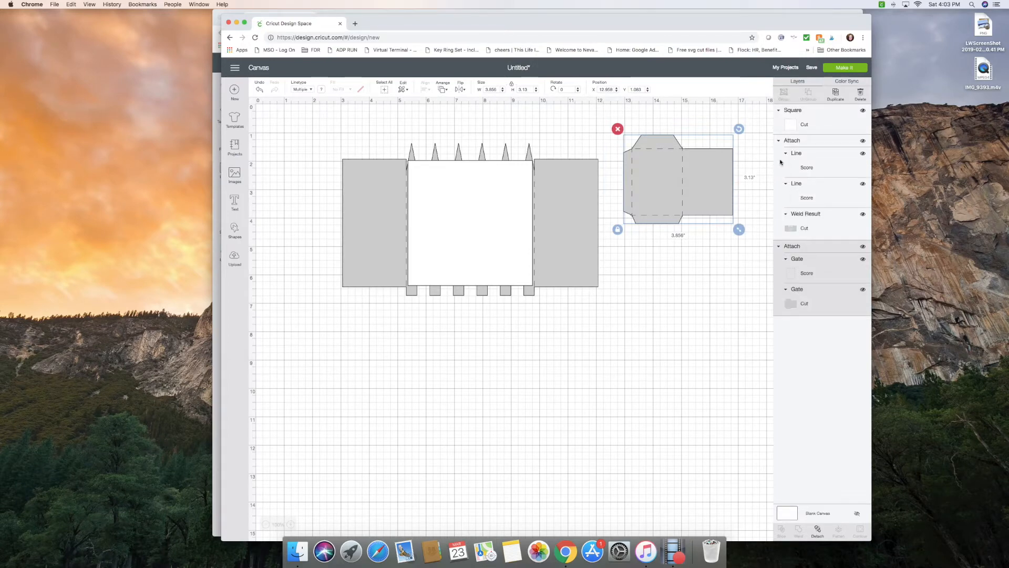
click(446, 91)
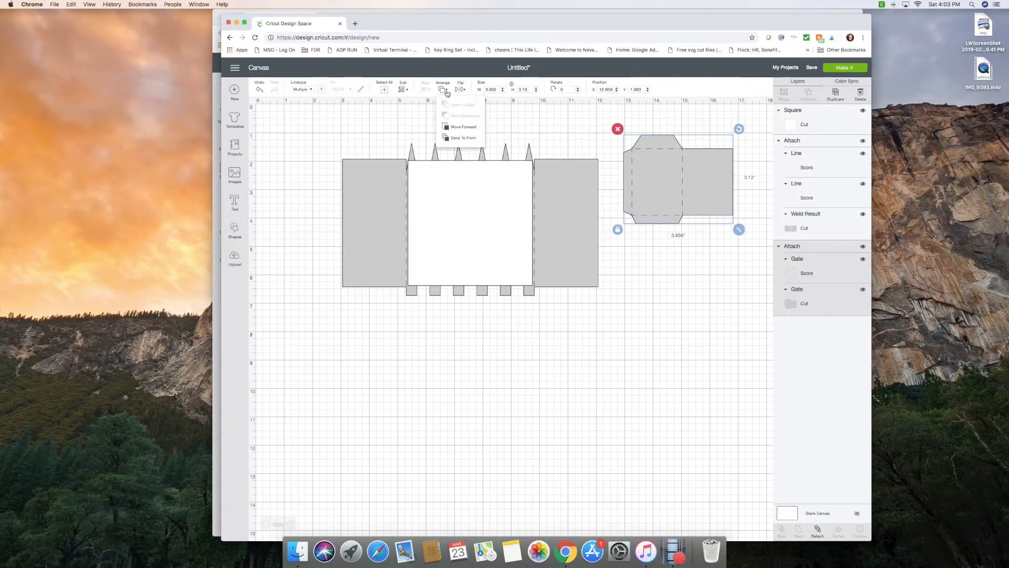
click(465, 126)
drag(669, 166, 638, 171)
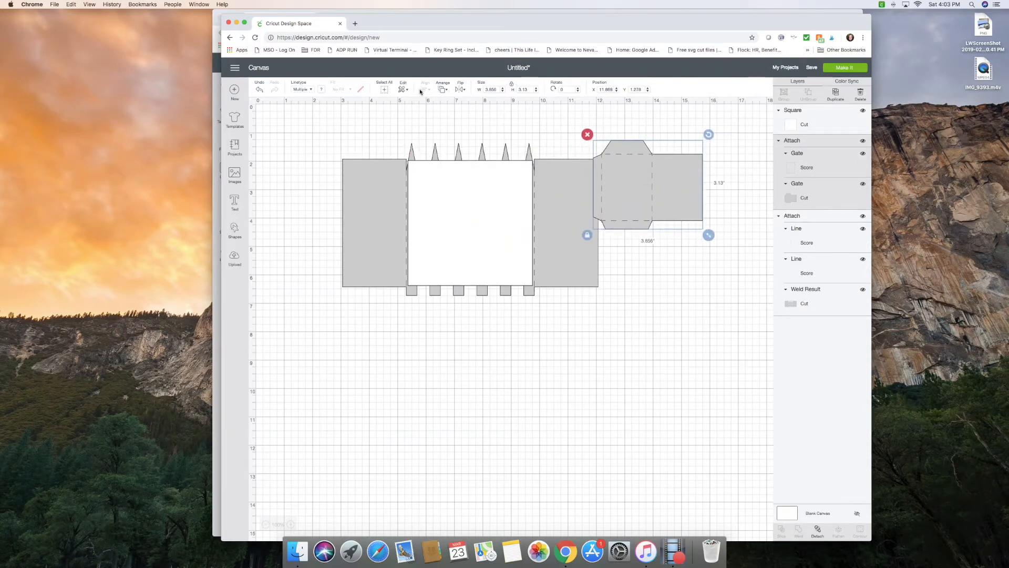
click(442, 90)
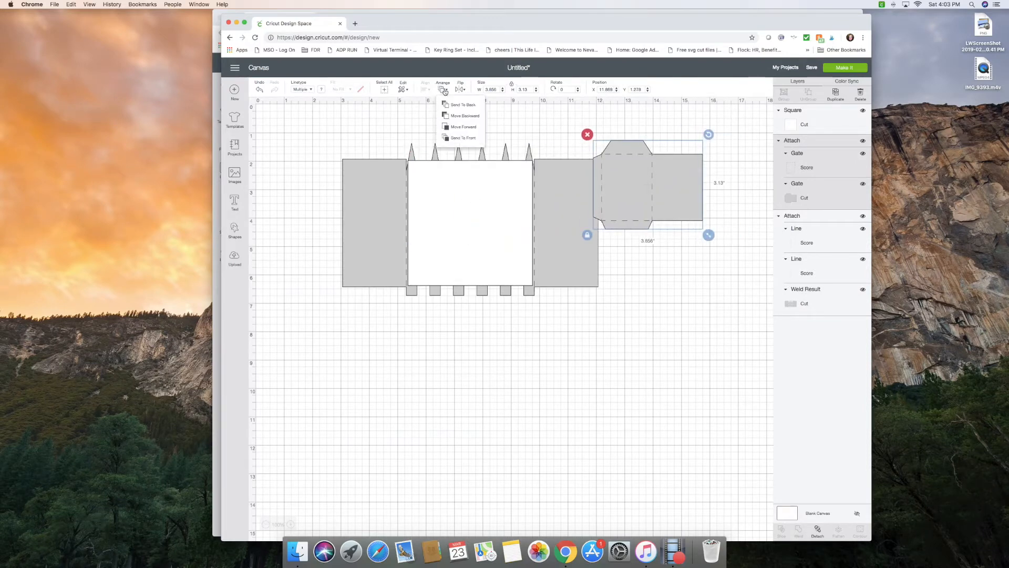
click(468, 137)
drag(644, 180, 469, 195)
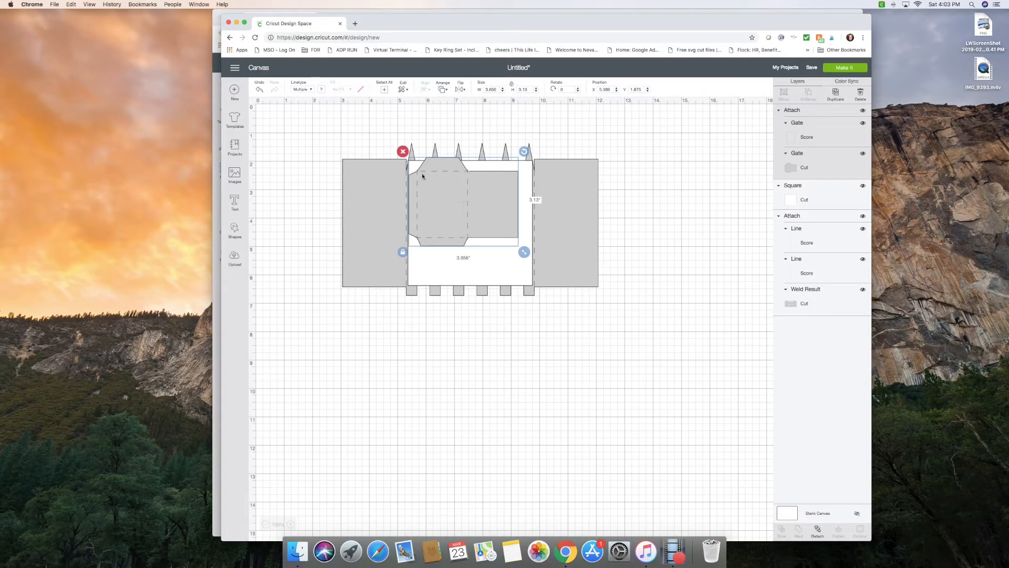
Step: Reposition the envelope over the card and enlarge it proportionally to about 10.13 by 8.23 inches
drag(440, 191, 432, 163)
drag(513, 222, 464, 198)
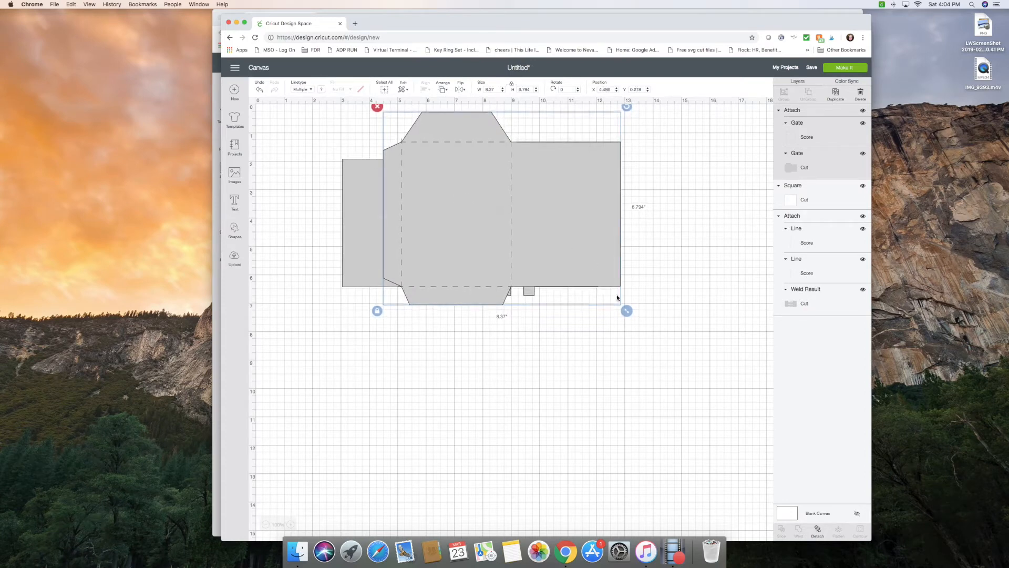
drag(633, 314, 680, 323)
drag(489, 207, 489, 203)
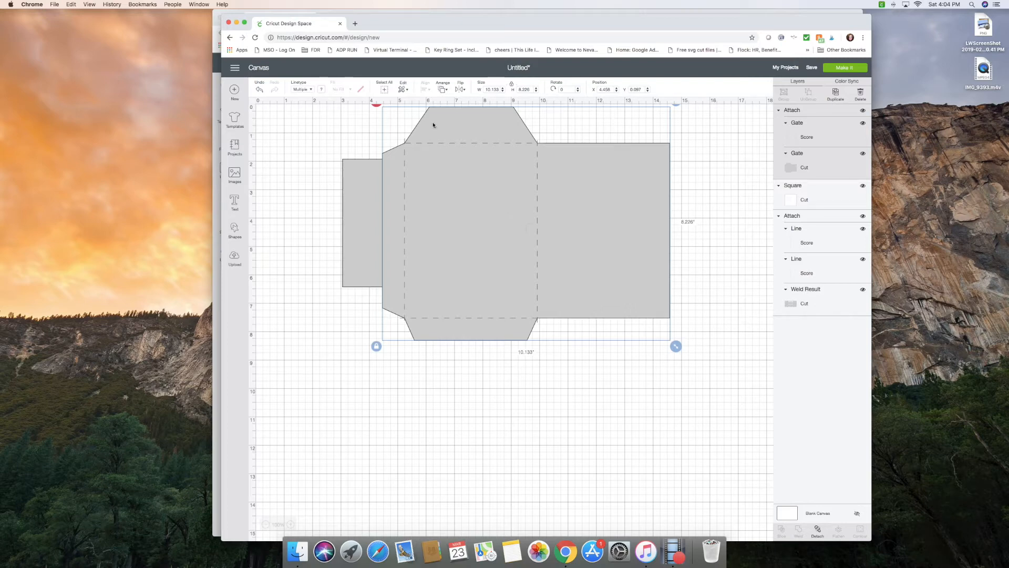
Step: Send the envelope to the back and move the white square off the fence to the empty area below
click(443, 89)
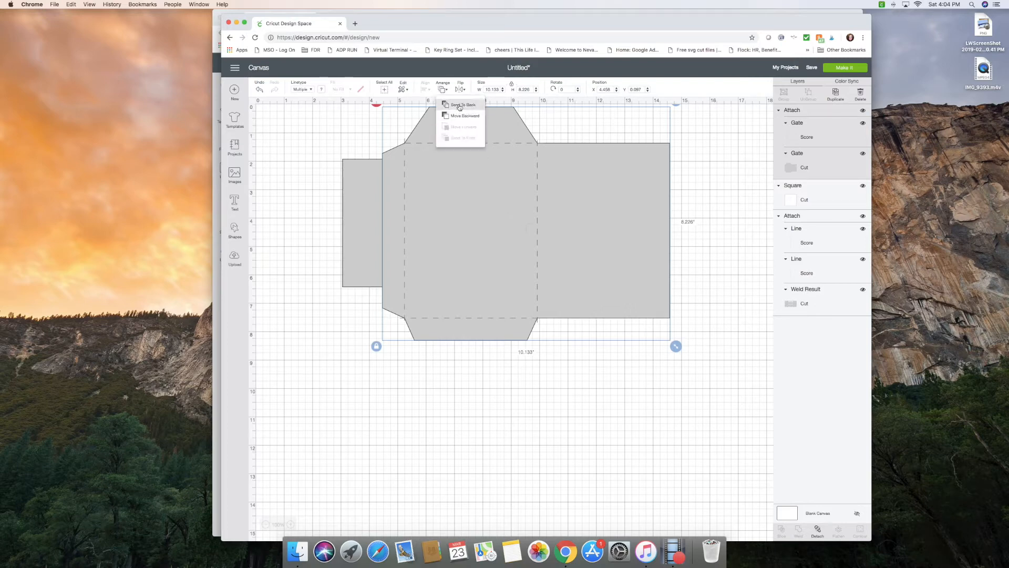
click(458, 109)
drag(477, 225, 349, 475)
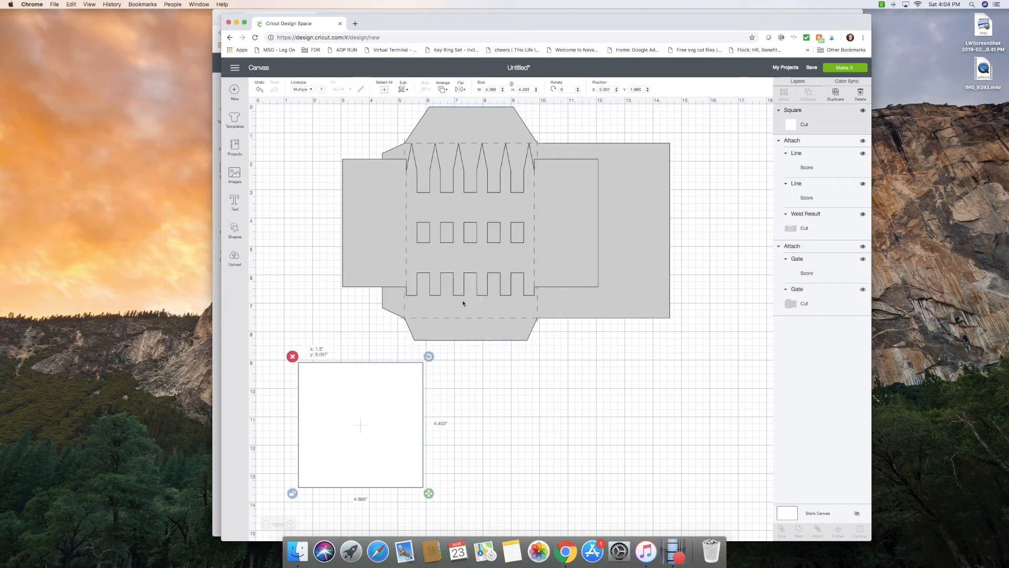
Step: Shift the fence card slightly so its middle panel sits centred between the envelope's score lines
click(503, 212)
drag(503, 213, 506, 213)
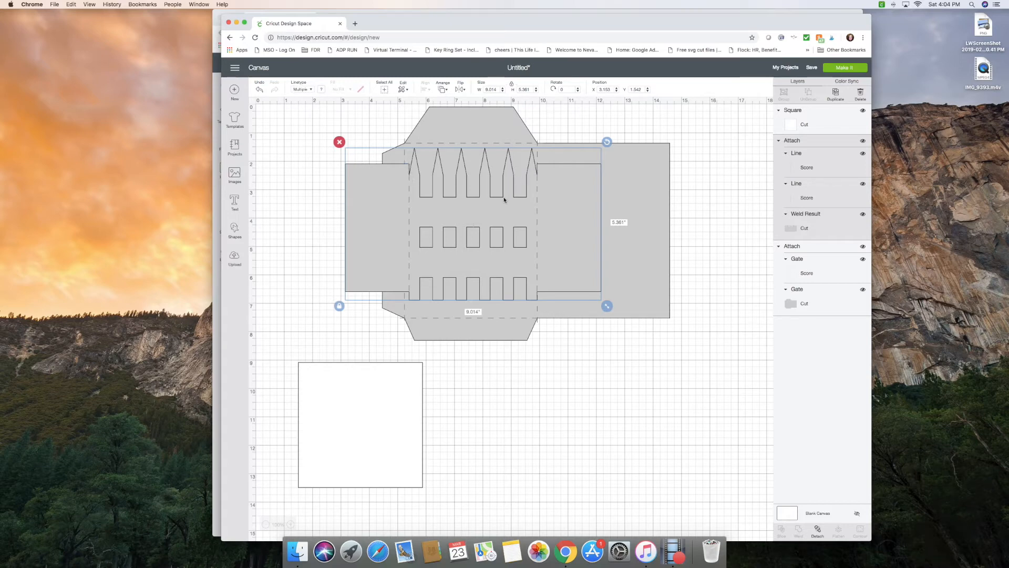
drag(495, 212, 495, 214)
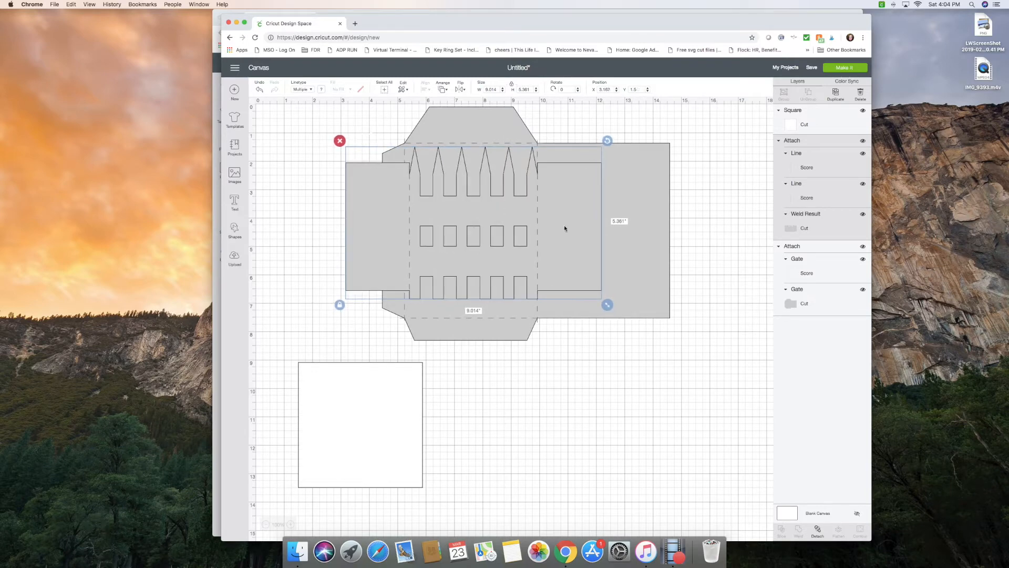
Step: Enlarge the envelope to about 10.44 by 8.47 inches and recentre the fence card on its middle panel
click(654, 257)
drag(677, 345, 686, 349)
drag(494, 221, 494, 222)
drag(495, 223, 495, 225)
Step: Unlock the envelope's proportions, resize it to about 10.51 by 7.71 inches and recentre the fence card vertically between its score lines
click(418, 336)
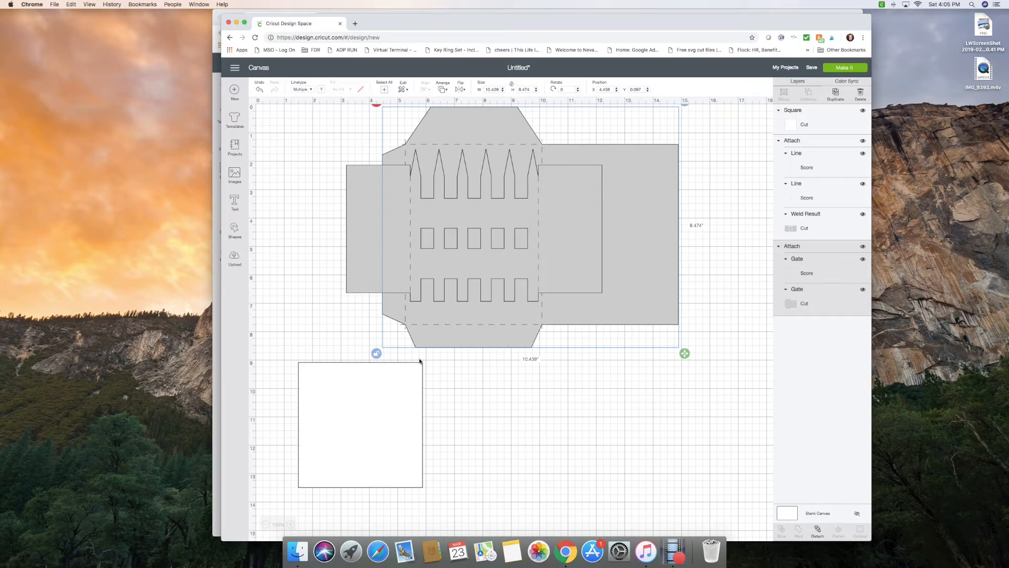
drag(684, 353, 685, 335)
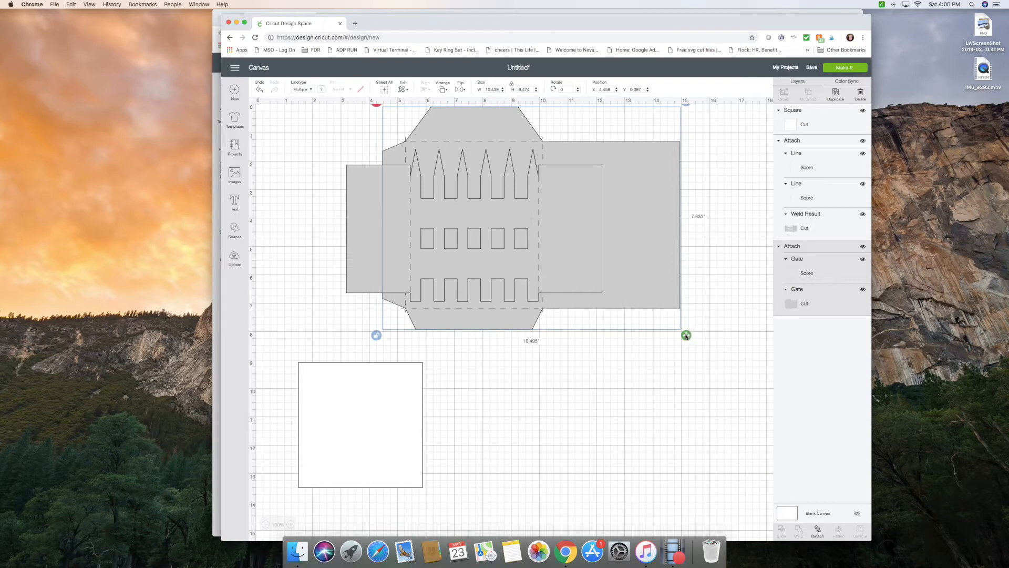
click(486, 196)
drag(486, 196, 486, 198)
click(614, 300)
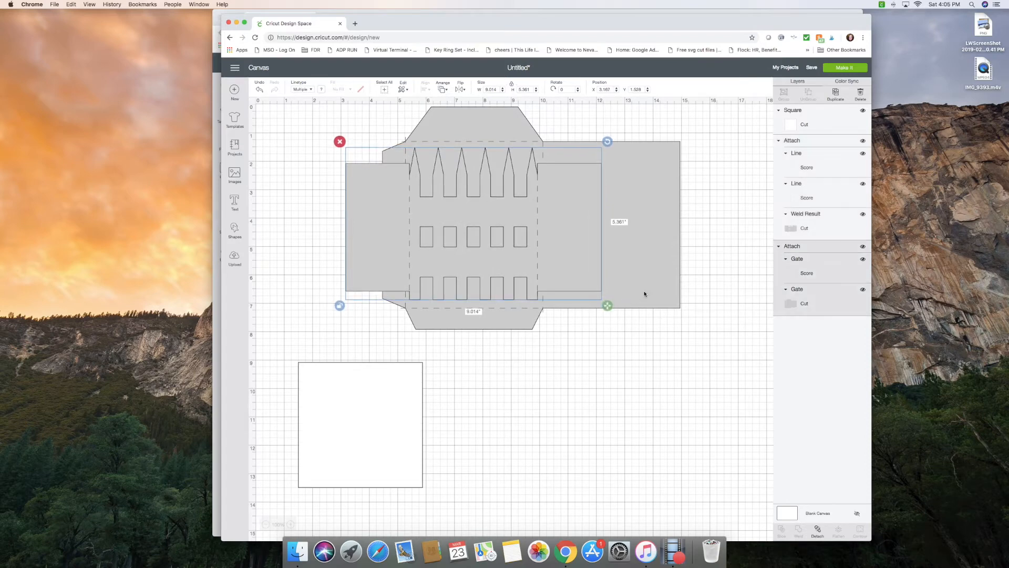
drag(684, 333, 684, 330)
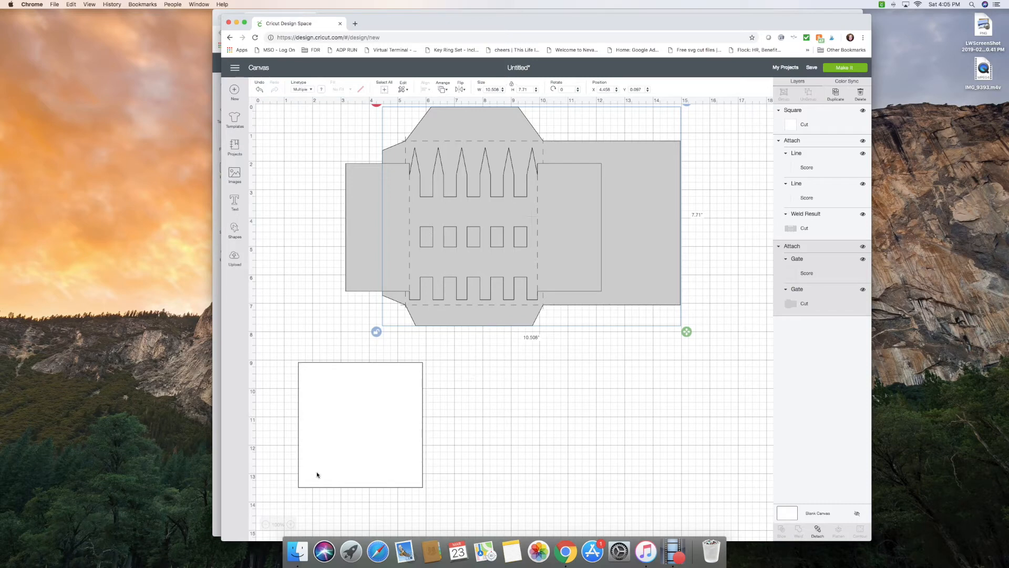
Step: Move the white square back over the fence, centred between the card's two score lines
click(548, 436)
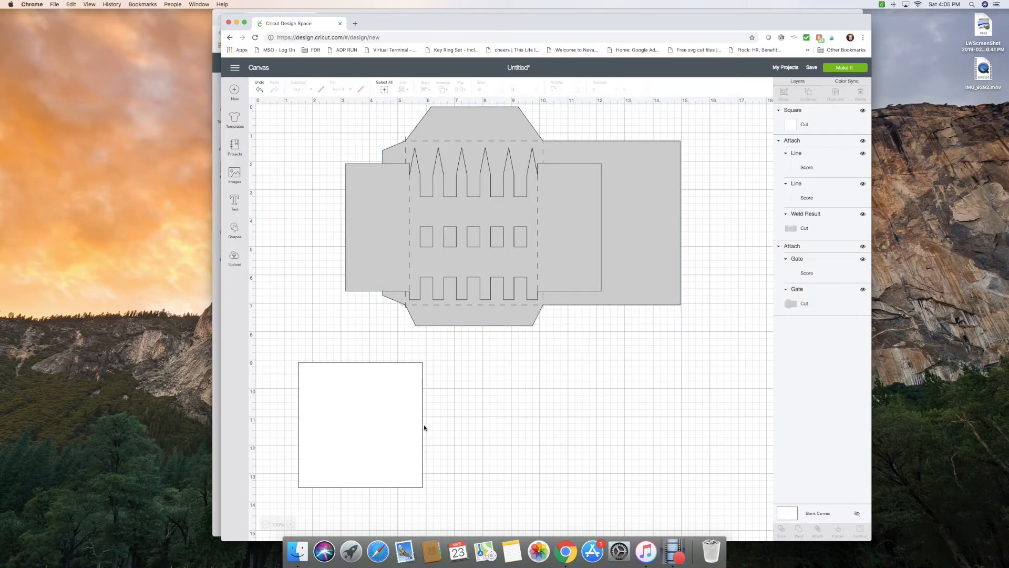
drag(374, 443, 490, 247)
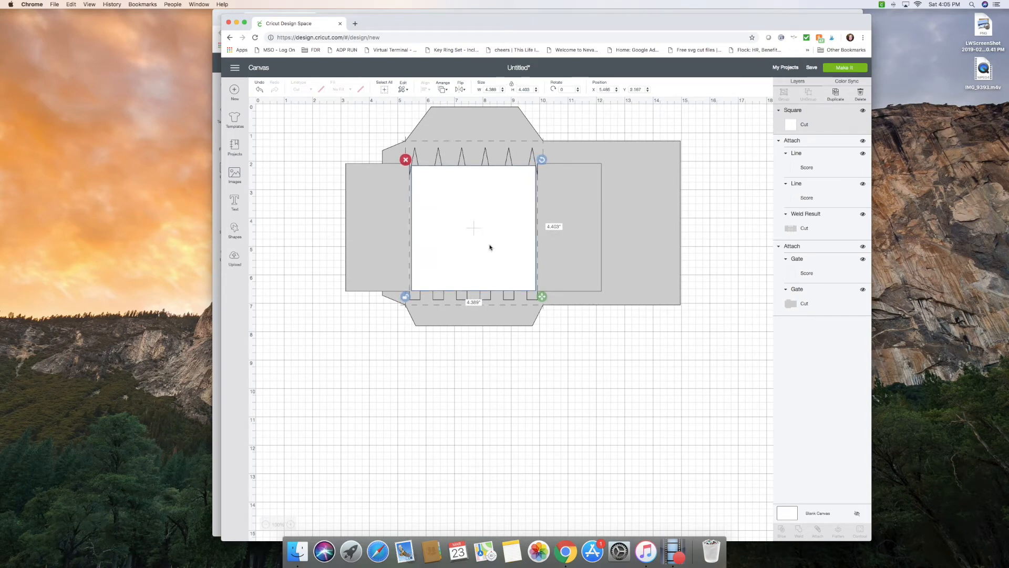